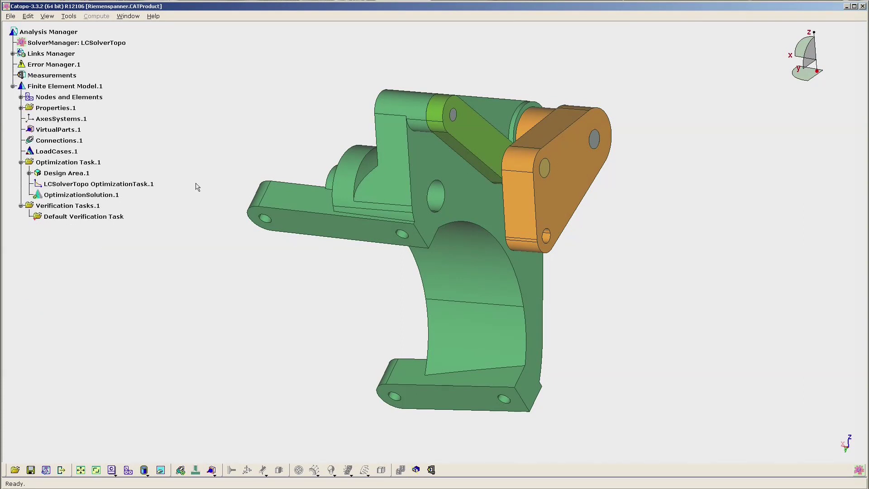
Set the maximum mesh step of the large green bracket body to 5 mm, keeping linear elements.
{"action": "right_click", "coordinate": [284, 198]}
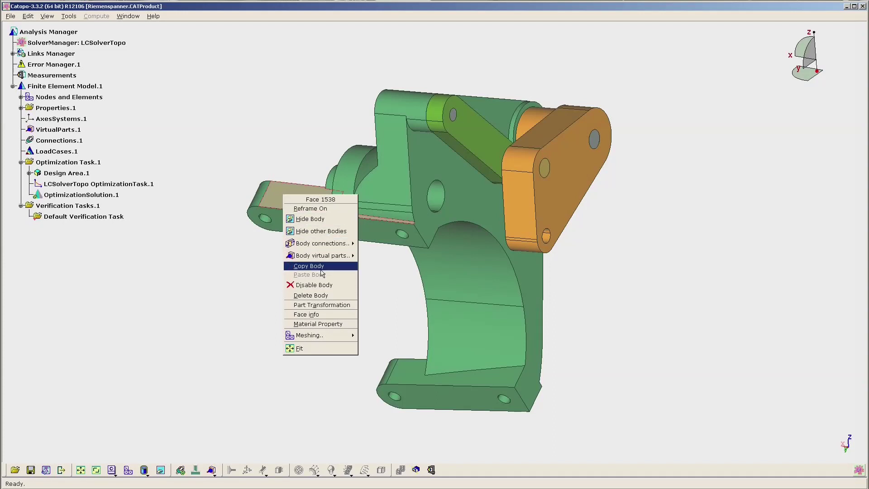
{"action": "mouse_move", "coordinate": [340, 338]}
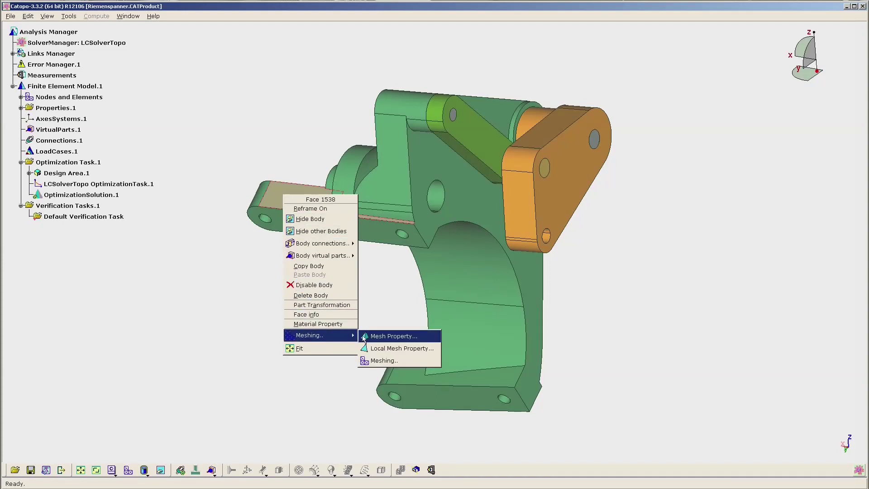
{"action": "left_click", "coordinate": [365, 337]}
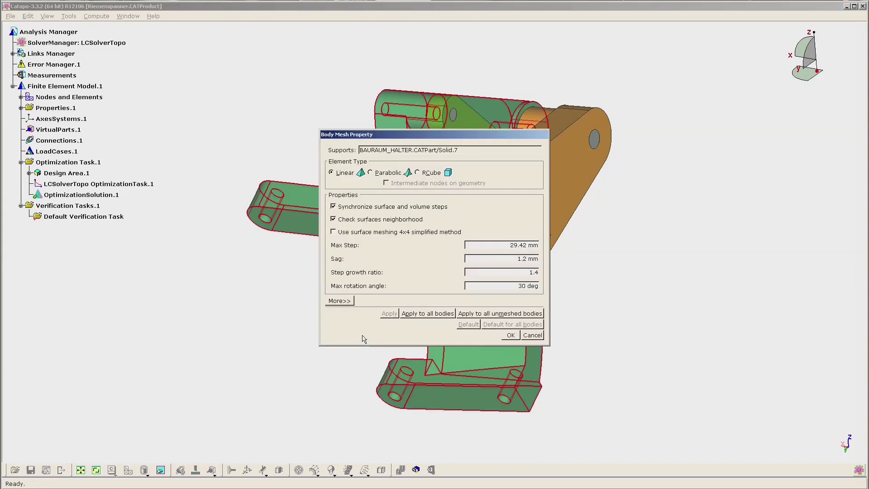
{"action": "left_click_drag", "start_coordinate": [508, 245], "coordinate": [543, 246]}
{"action": "type", "text": "5"}
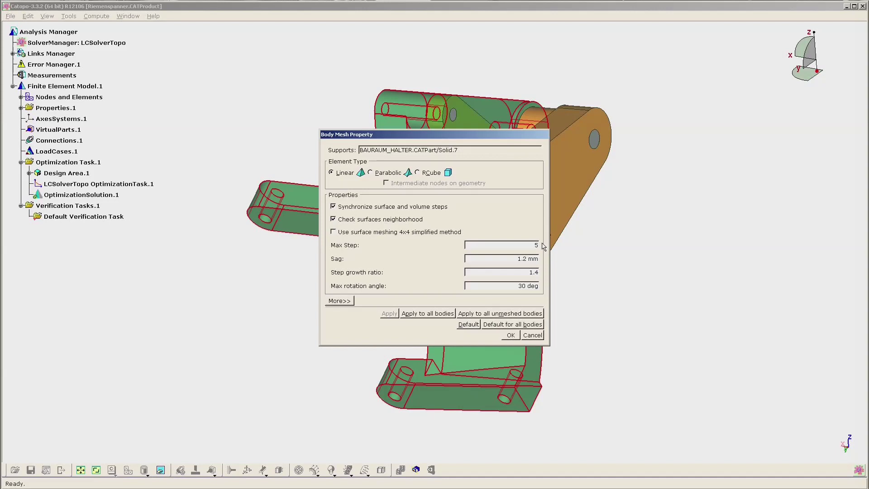
{"action": "key", "text": "Tab"}
{"action": "left_click", "coordinate": [511, 335]}
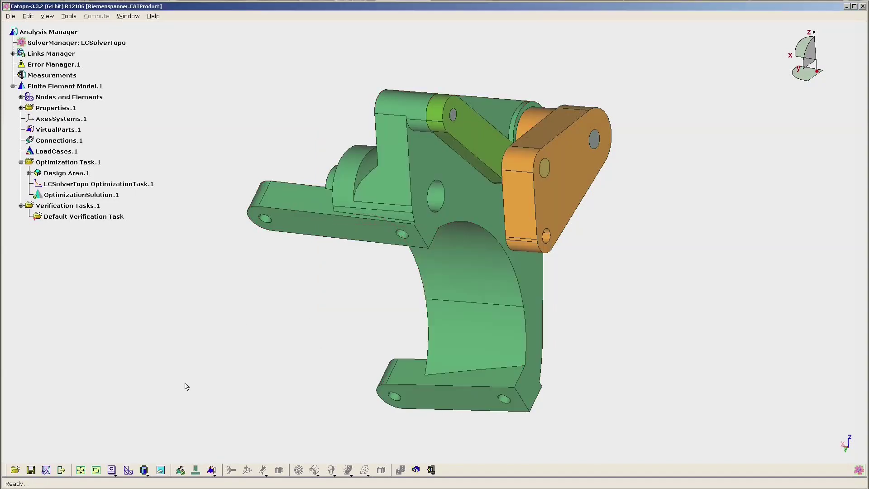
Update and display the mesh of all bodies, inspect it from another side, and hide the mesh display again.
{"action": "left_click", "coordinate": [128, 471]}
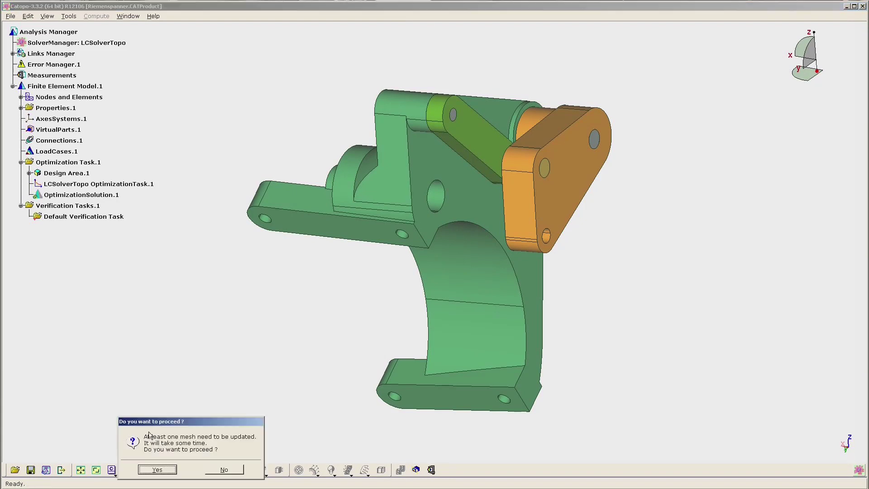
{"action": "left_click", "coordinate": [161, 471]}
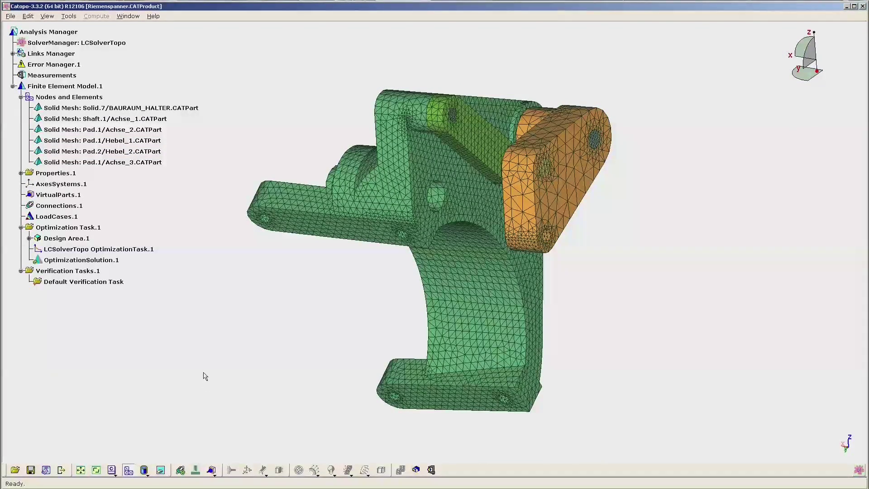
{"action": "middle_click_drag", "start_coordinate": [185, 366], "coordinate": [374, 408]}
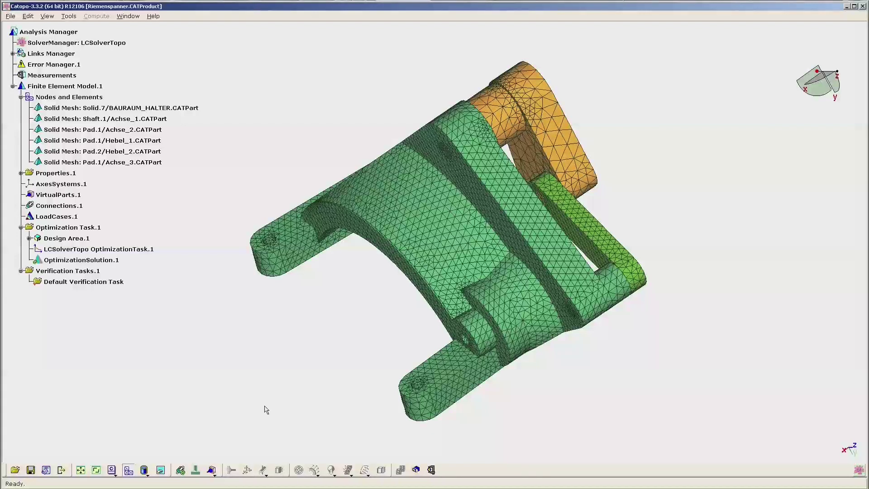
{"action": "left_click", "coordinate": [129, 470]}
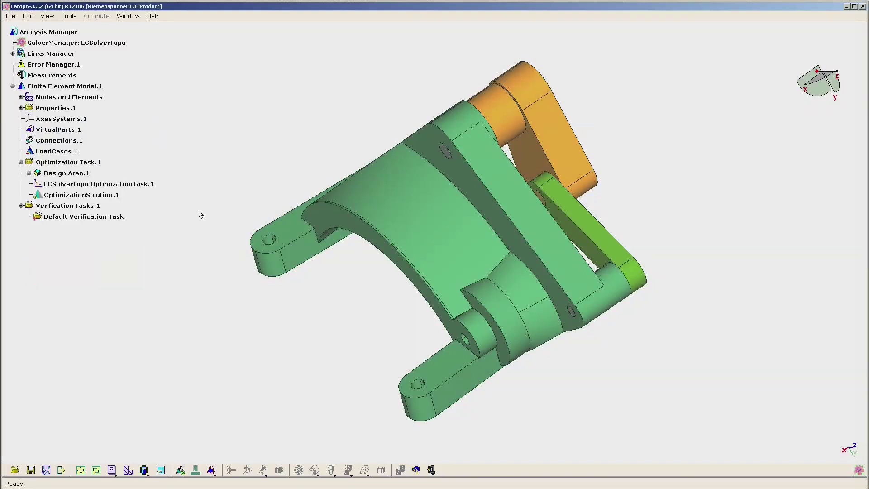
Choose Aluminium from the standard materials as the material of the large green bracket body.
{"action": "right_click", "coordinate": [356, 185]}
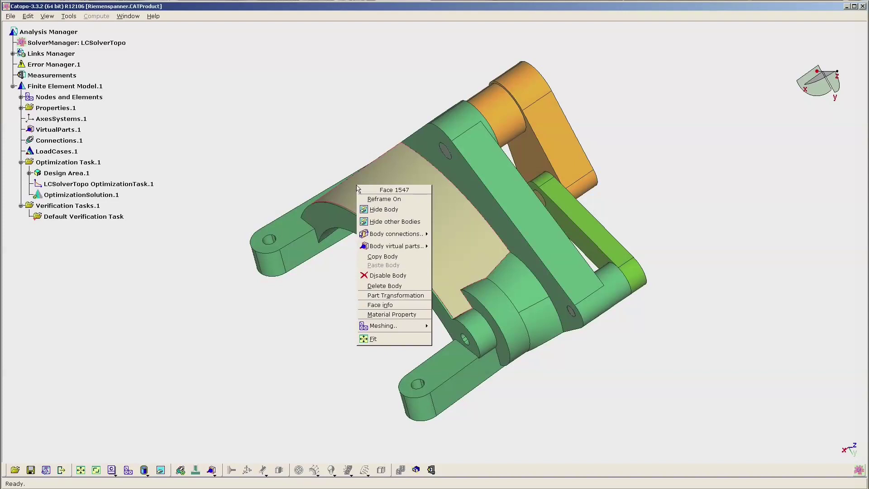
{"action": "left_click", "coordinate": [427, 315]}
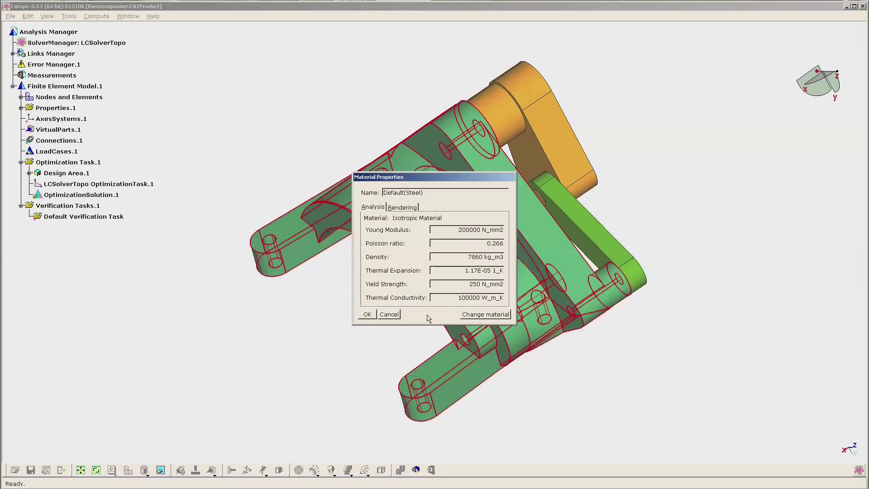
{"action": "left_click", "coordinate": [483, 314]}
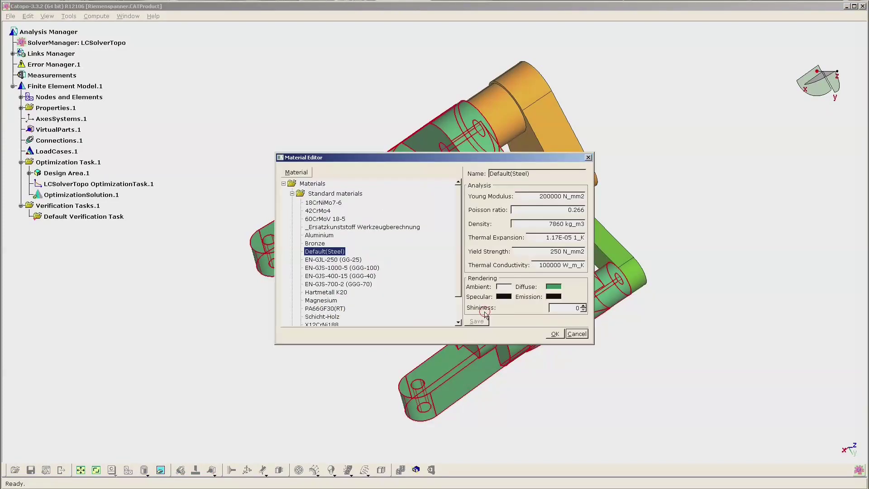
{"action": "left_click", "coordinate": [325, 235]}
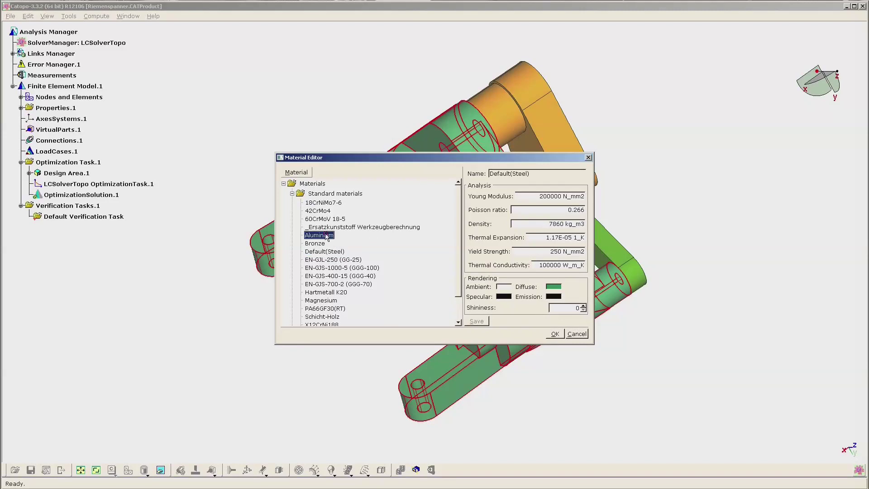
Set the bracket material's diffuse colour to light blue and apply the material to the body.
{"action": "left_click", "coordinate": [554, 289]}
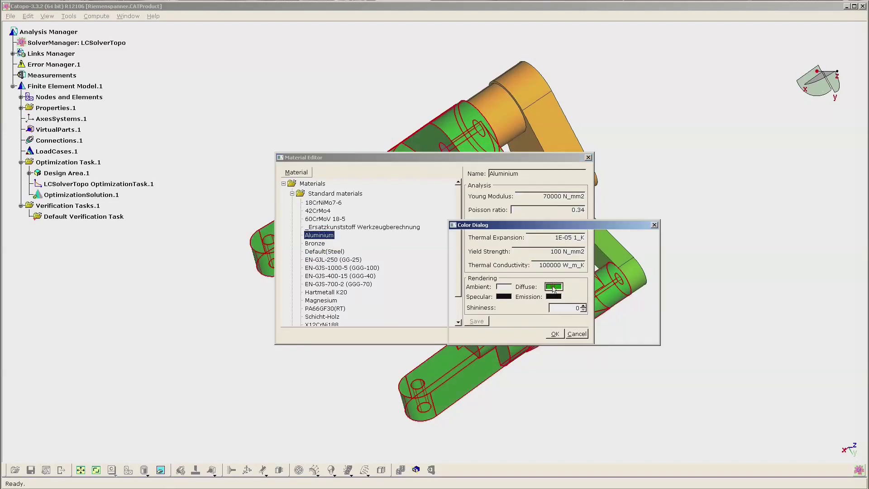
{"action": "left_click", "coordinate": [545, 284]}
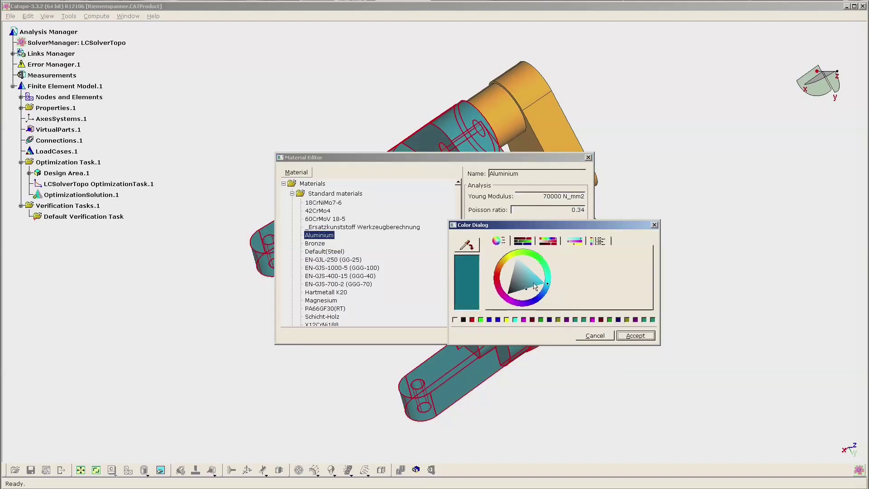
{"action": "left_click", "coordinate": [529, 275]}
{"action": "left_click", "coordinate": [636, 335]}
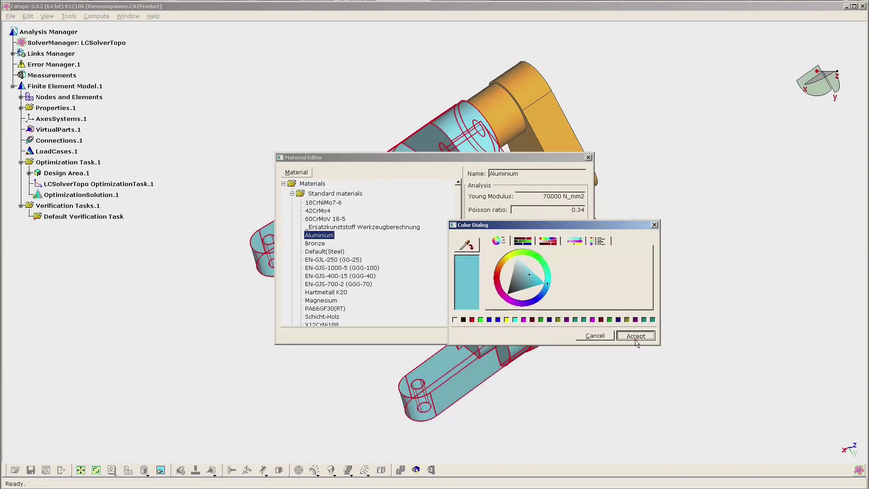
{"action": "left_click", "coordinate": [555, 335]}
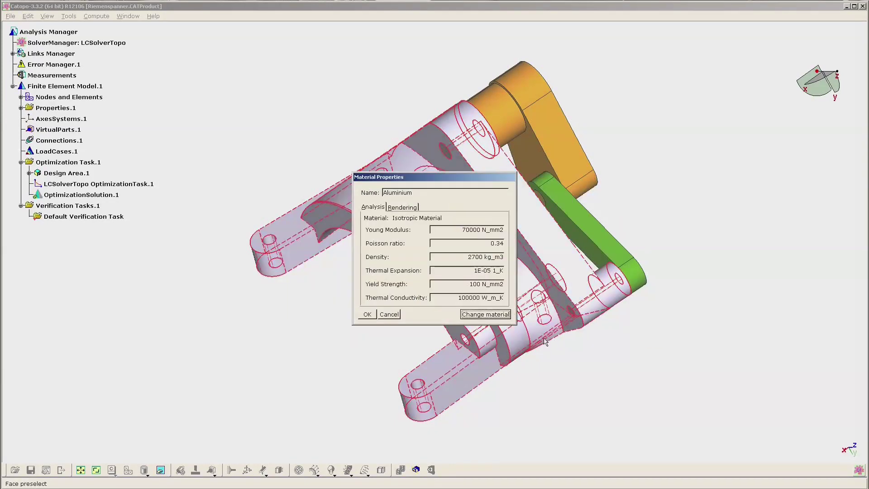
{"action": "left_click", "coordinate": [366, 311]}
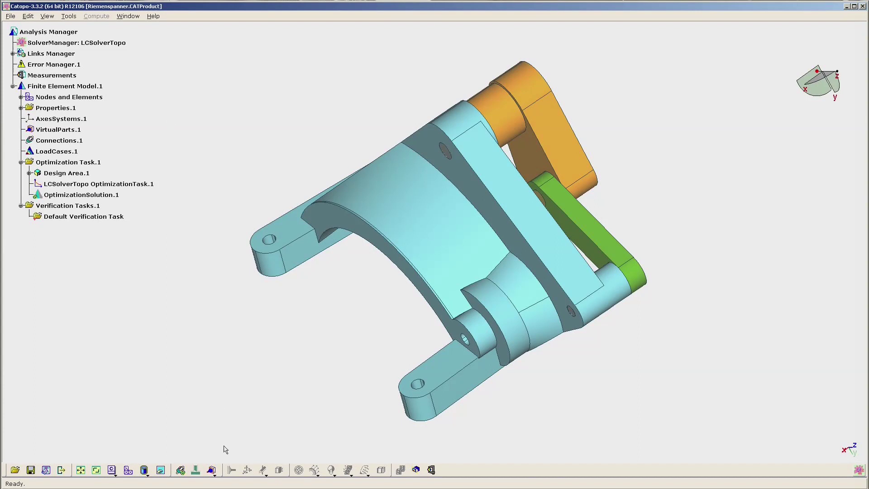
Create a smooth virtual part supported by the edges of the four mounting holes in the bracket's two feet.
{"action": "left_click", "coordinate": [216, 478]}
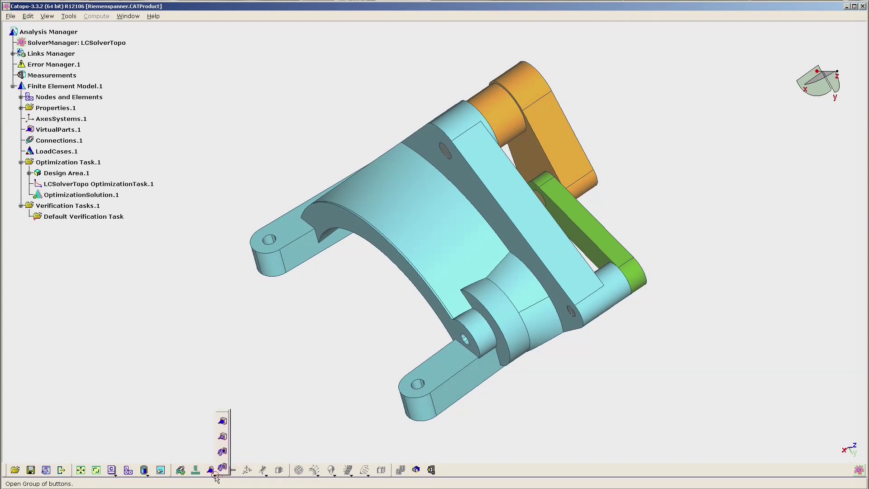
{"action": "left_click", "coordinate": [222, 437]}
{"action": "middle_click_drag", "start_coordinate": [335, 300], "coordinate": [434, 75]}
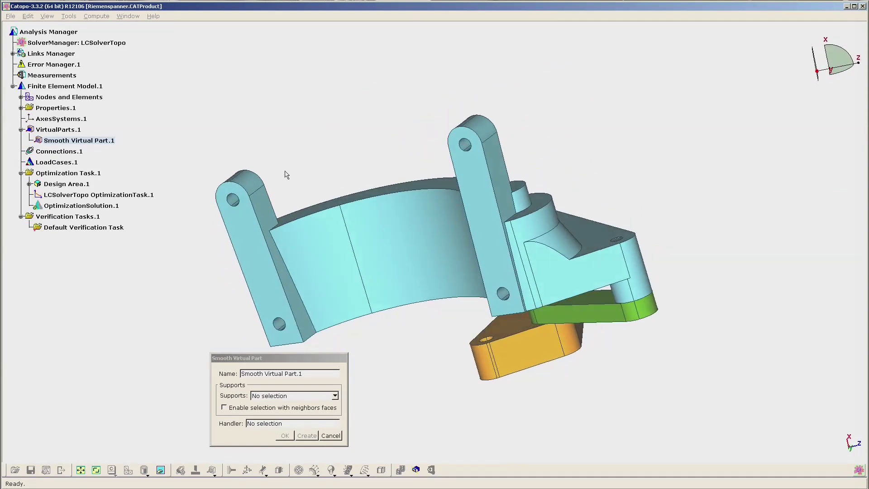
{"action": "left_click", "coordinate": [240, 204]}
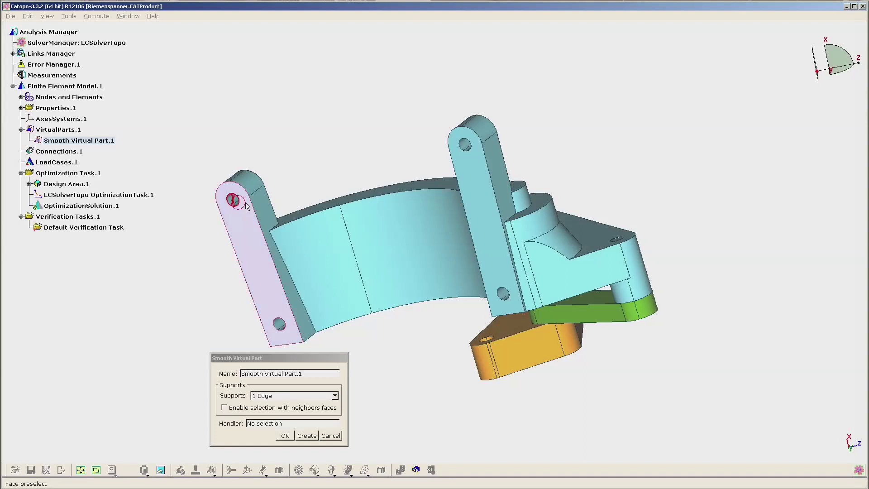
{"action": "left_click", "coordinate": [462, 149]}
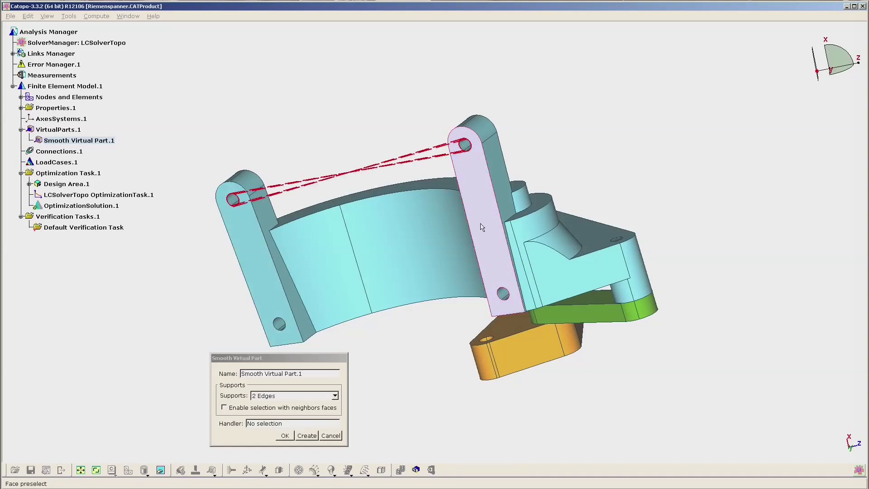
{"action": "left_click", "coordinate": [500, 293]}
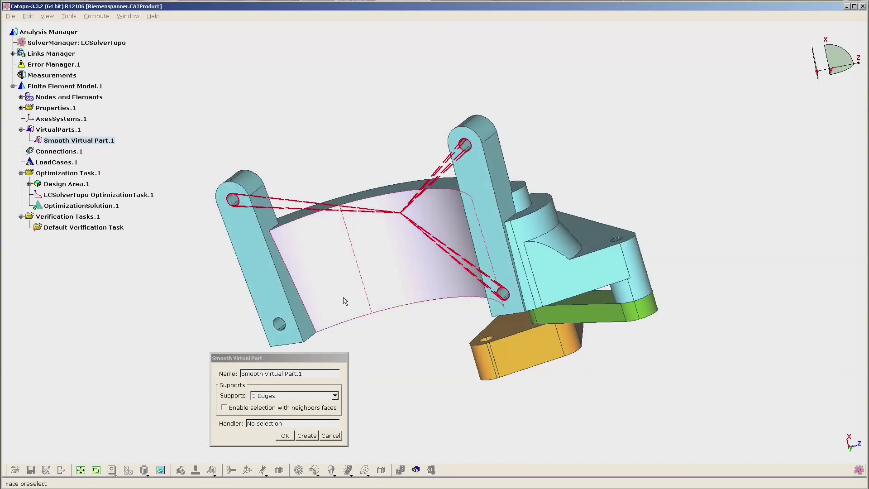
{"action": "left_click", "coordinate": [279, 321]}
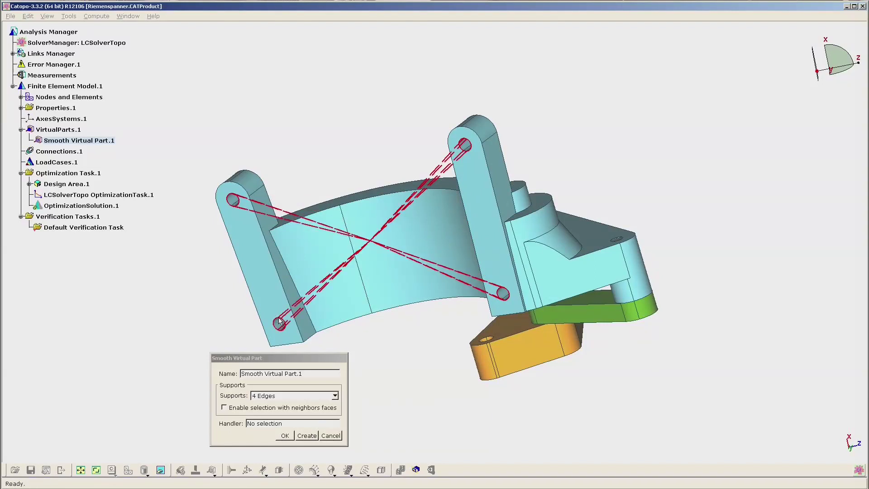
{"action": "left_click", "coordinate": [284, 436]}
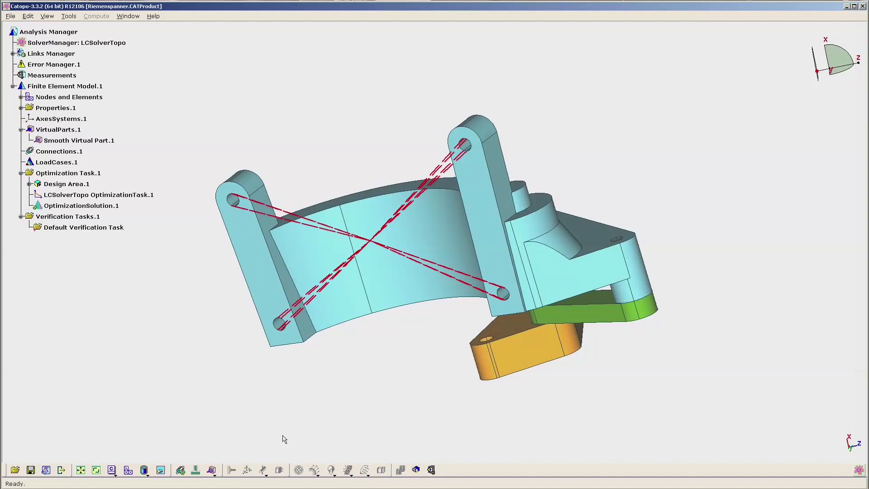
Create a rigid virtual part on the inner face of the open hole at the orange lever's lower end.
{"action": "left_click", "coordinate": [216, 475]}
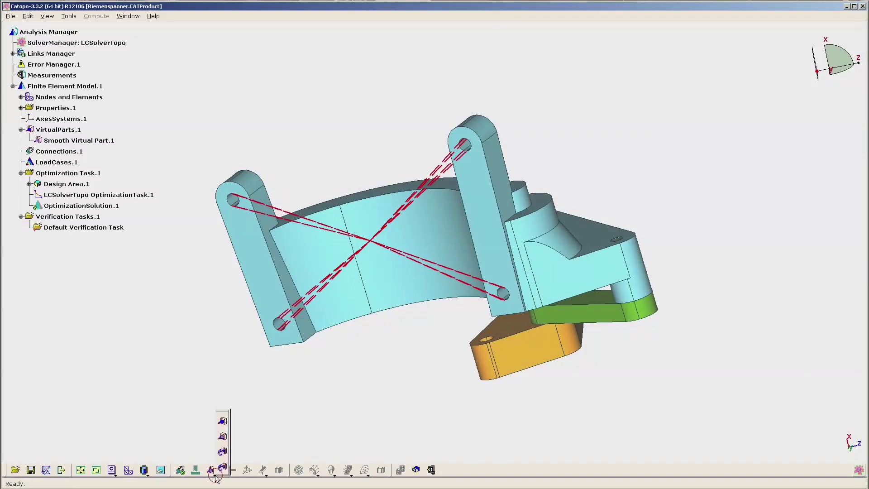
{"action": "left_click", "coordinate": [223, 422]}
{"action": "middle_click_drag", "start_coordinate": [673, 204], "coordinate": [254, 106]}
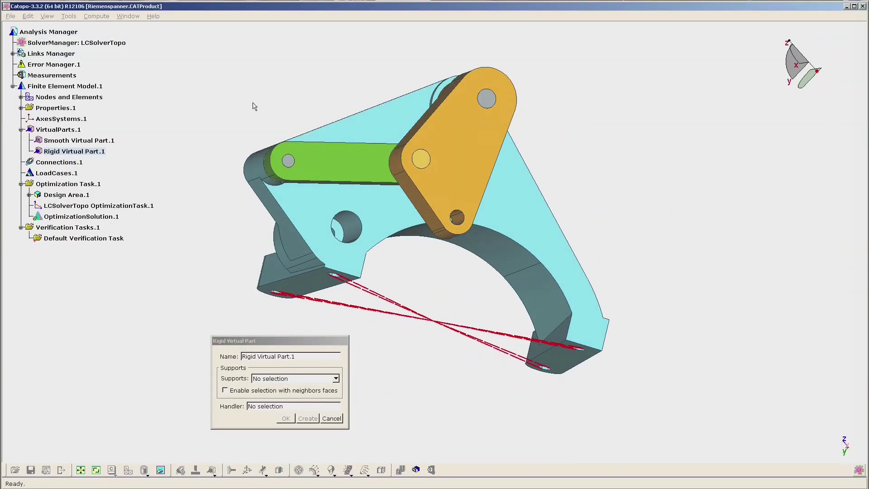
{"action": "left_click", "coordinate": [458, 218]}
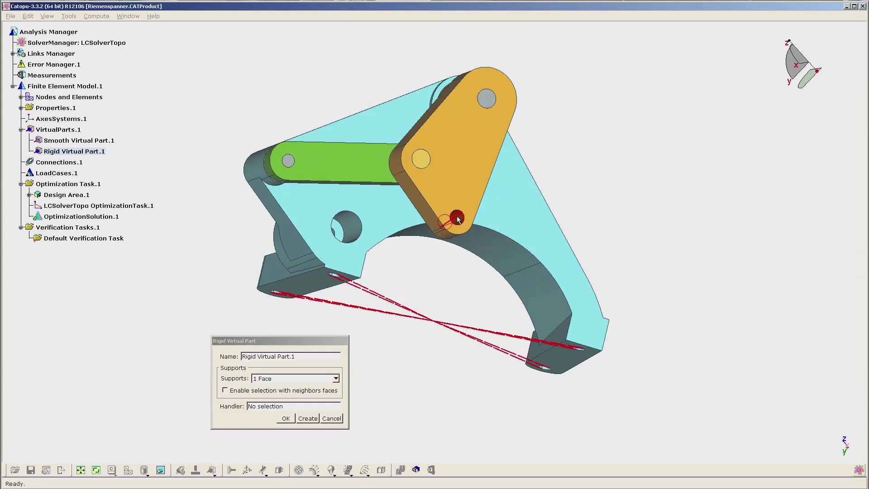
{"action": "left_click", "coordinate": [286, 419]}
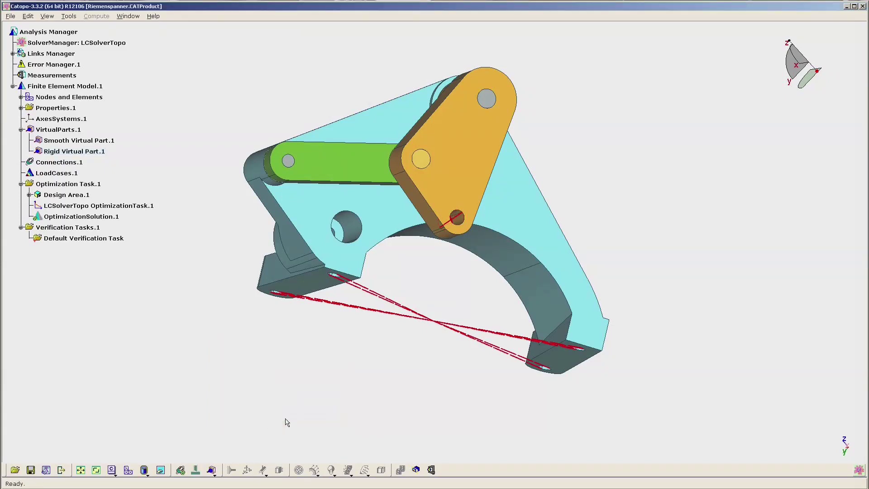
Insert a user axes system with its origin on the axis of the orange lever's open hole, at axis position 1.
{"action": "right_click", "coordinate": [76, 126]}
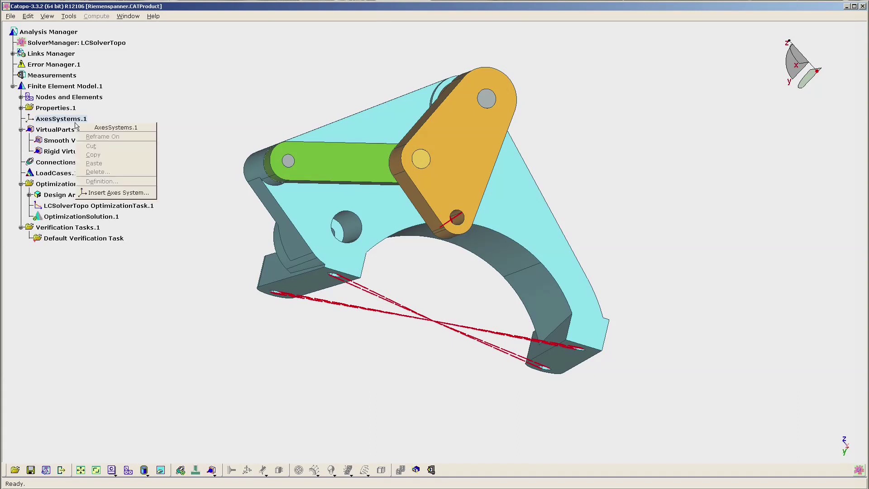
{"action": "left_click", "coordinate": [101, 193]}
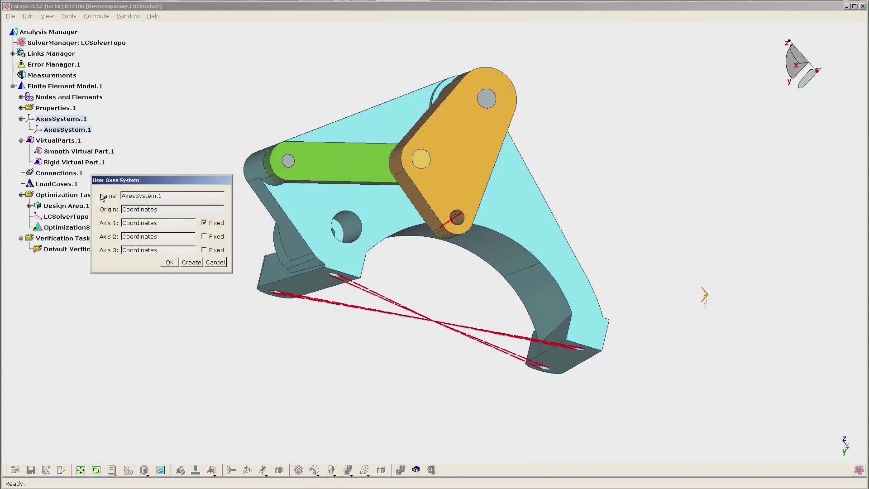
{"action": "left_click", "coordinate": [145, 210]}
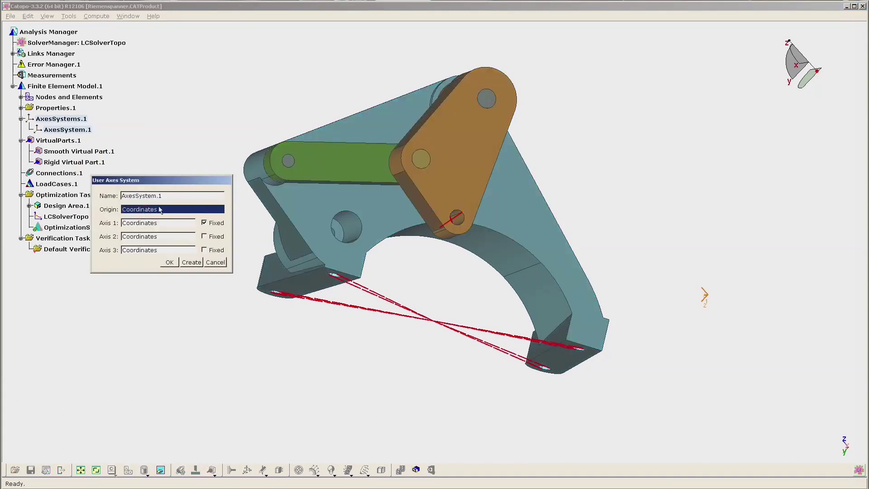
{"action": "left_click", "coordinate": [460, 218]}
{"action": "left_click_drag", "start_coordinate": [460, 207], "coordinate": [609, 116]}
{"action": "double_click", "coordinate": [617, 130]}
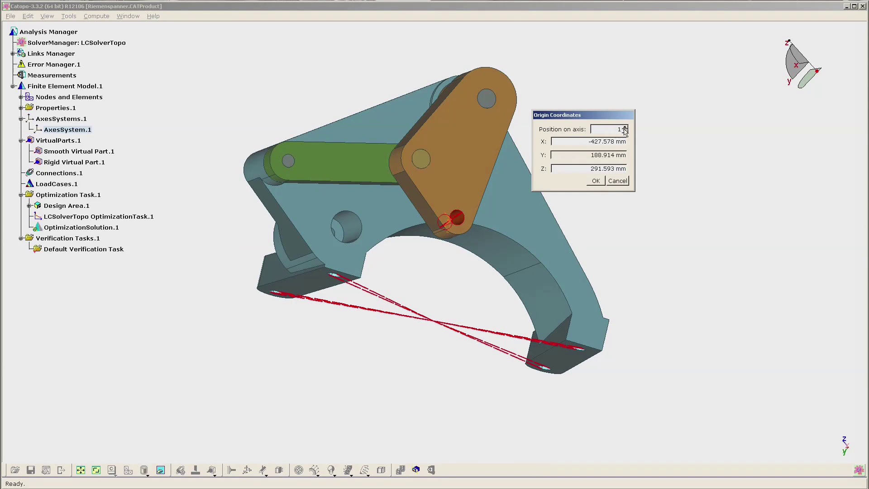
{"action": "key", "text": "Tab"}
{"action": "left_click", "coordinate": [595, 181]}
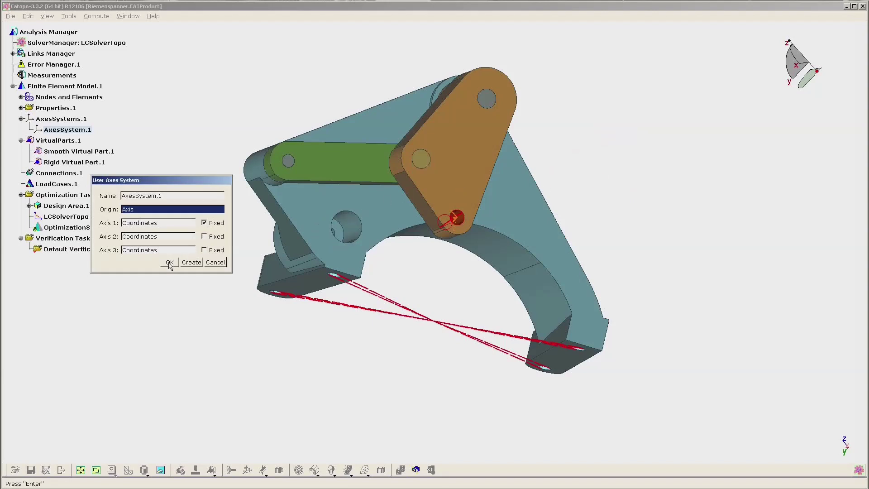
{"action": "left_click", "coordinate": [167, 263]}
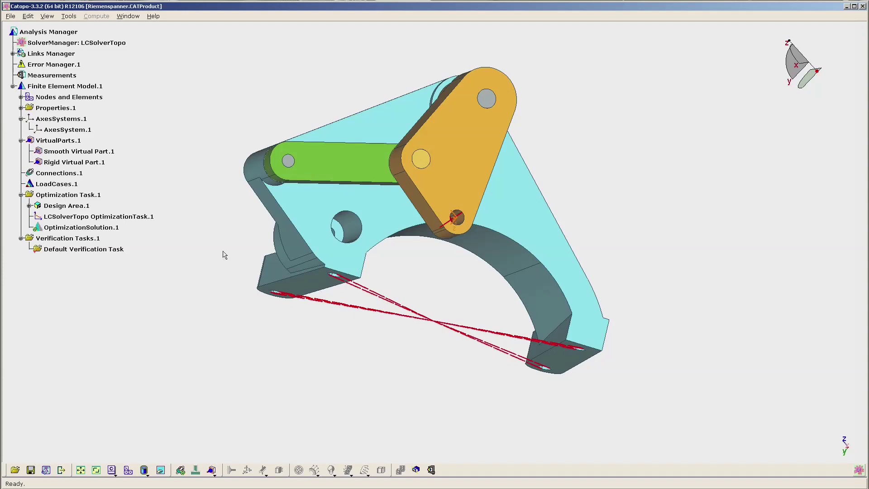
Assign AxesSystem.1 as the handler of the rigid virtual part in the orange lever's open hole.
{"action": "double_click", "coordinate": [446, 225]}
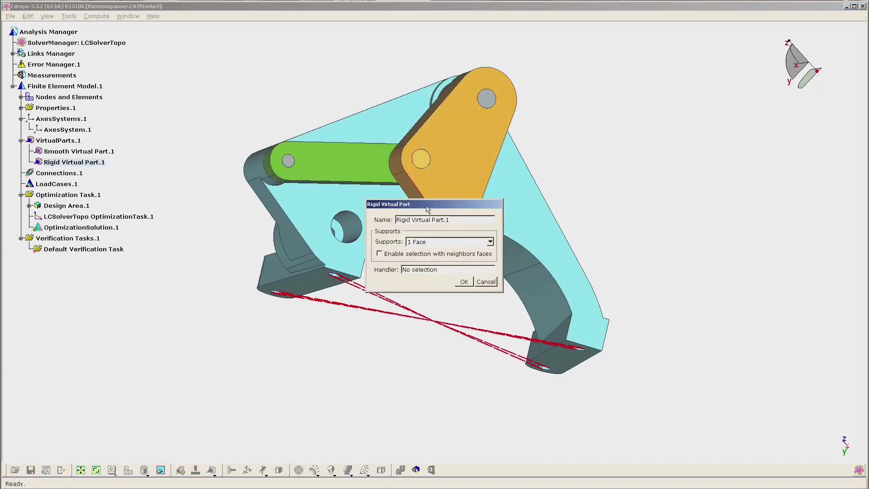
{"action": "left_click_drag", "start_coordinate": [427, 208], "coordinate": [249, 86]}
{"action": "middle_click_drag", "start_coordinate": [395, 153], "coordinate": [229, 83]}
{"action": "scroll", "coordinate": [452, 189], "scroll_direction": "up", "scroll_amount": 7}
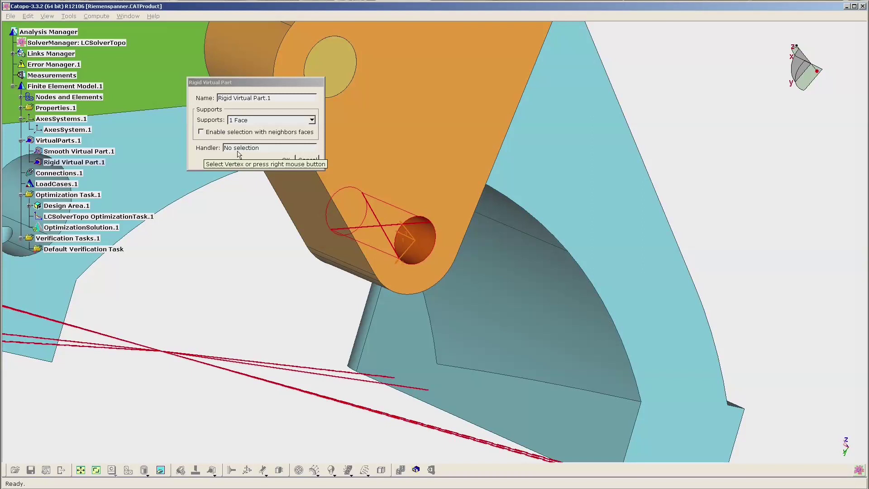
{"action": "left_click", "coordinate": [239, 153]}
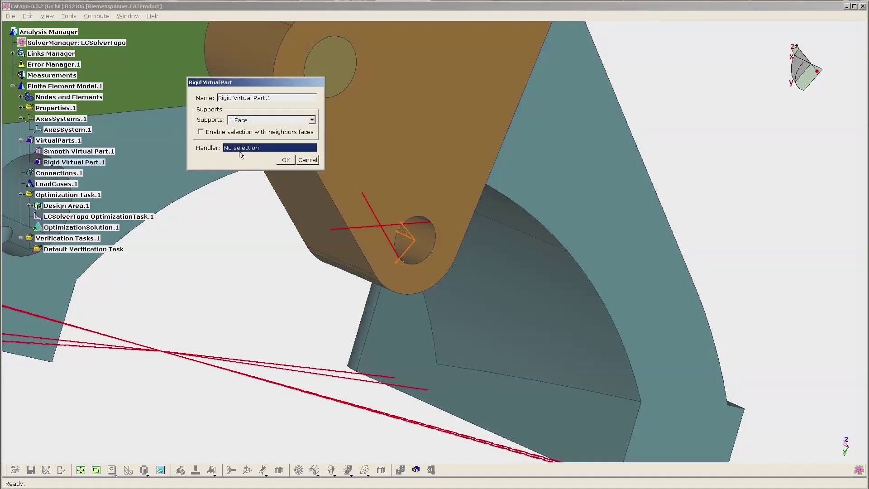
{"action": "left_click", "coordinate": [410, 262]}
{"action": "middle_click_drag", "start_coordinate": [409, 261], "coordinate": [397, 213]}
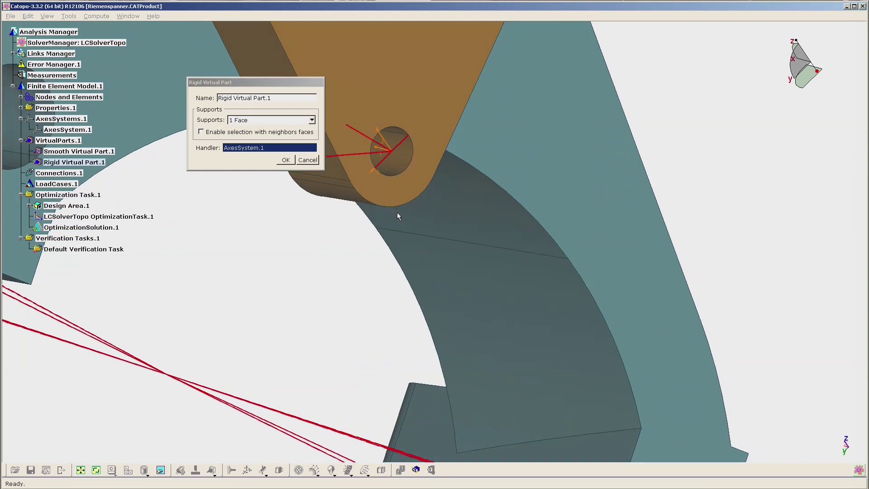
{"action": "left_click", "coordinate": [284, 161]}
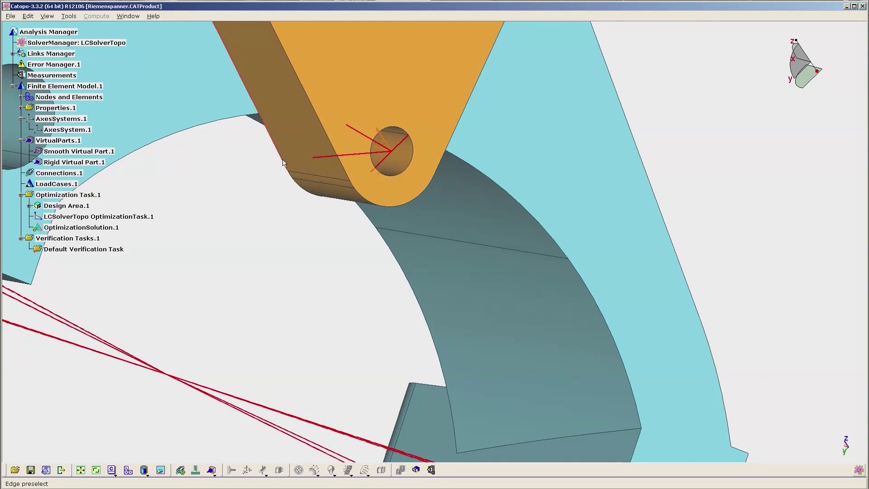
Update the connections across all bodies as surface sliders with a 2 mm distance and 20 deg normal deviation.
{"action": "left_click", "coordinate": [81, 471]}
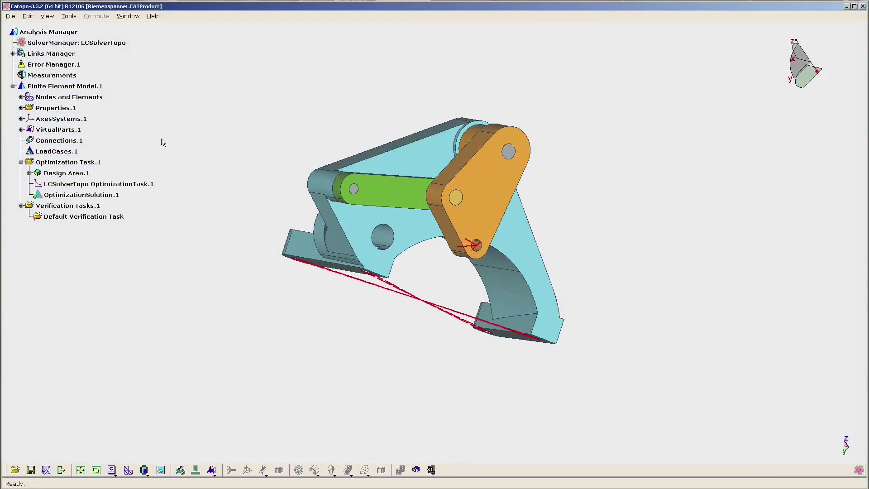
{"action": "right_click", "coordinate": [64, 144]}
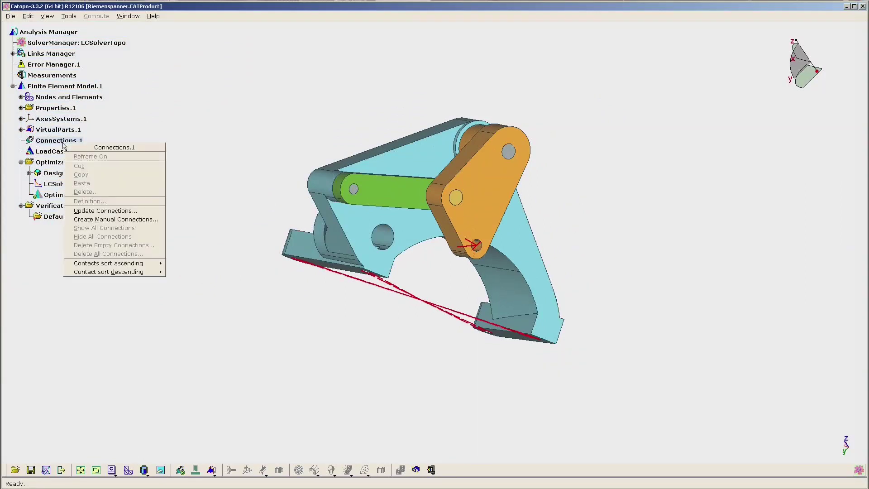
{"action": "left_click", "coordinate": [86, 211]}
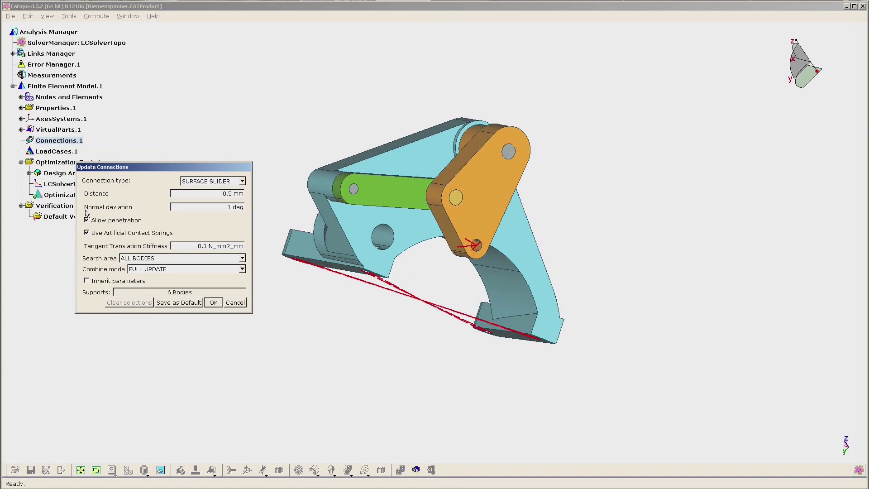
{"action": "double_click", "coordinate": [218, 194]}
{"action": "type", "text": "2"}
{"action": "double_click", "coordinate": [222, 207]}
{"action": "type", "text": "20"}
{"action": "key", "text": "Tab"}
{"action": "left_click", "coordinate": [214, 303]}
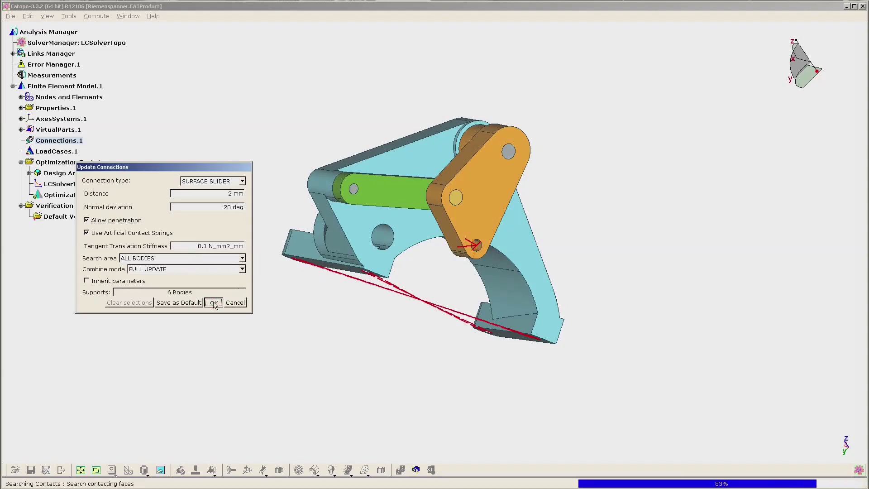
Change the two contacts in the bracket's pin holes, at the orange and green lever pins, to fastened connections.
{"action": "middle_click_drag", "start_coordinate": [236, 117], "coordinate": [470, 281]}
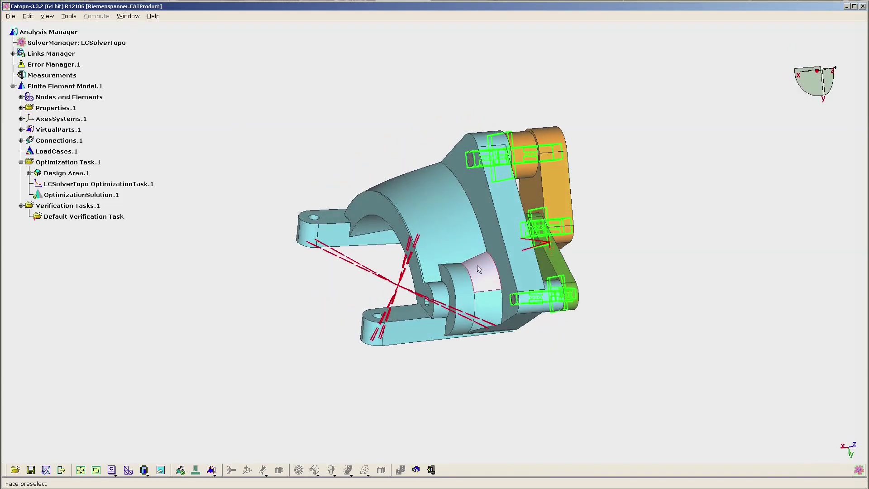
{"action": "right_click", "coordinate": [489, 162]}
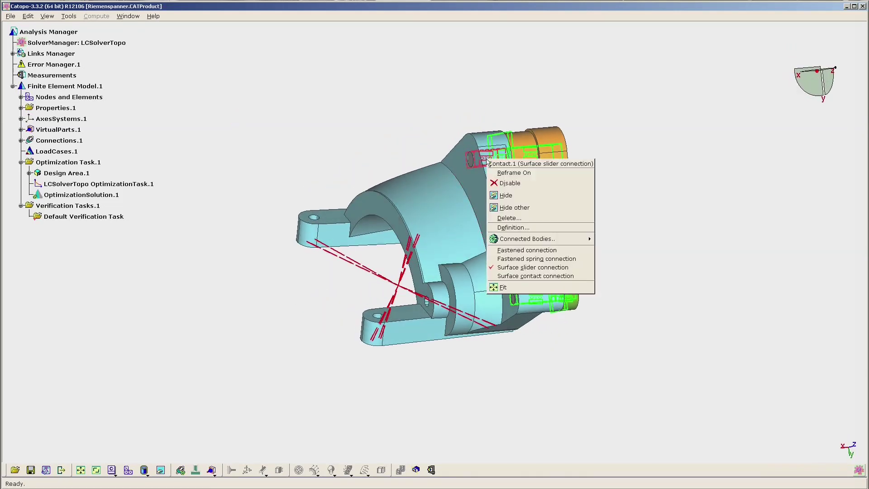
{"action": "left_click", "coordinate": [492, 250]}
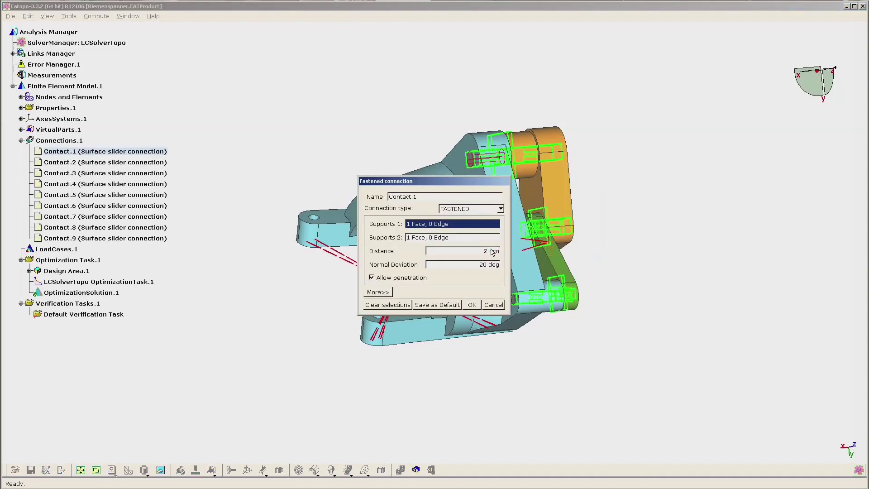
{"action": "left_click", "coordinate": [472, 305]}
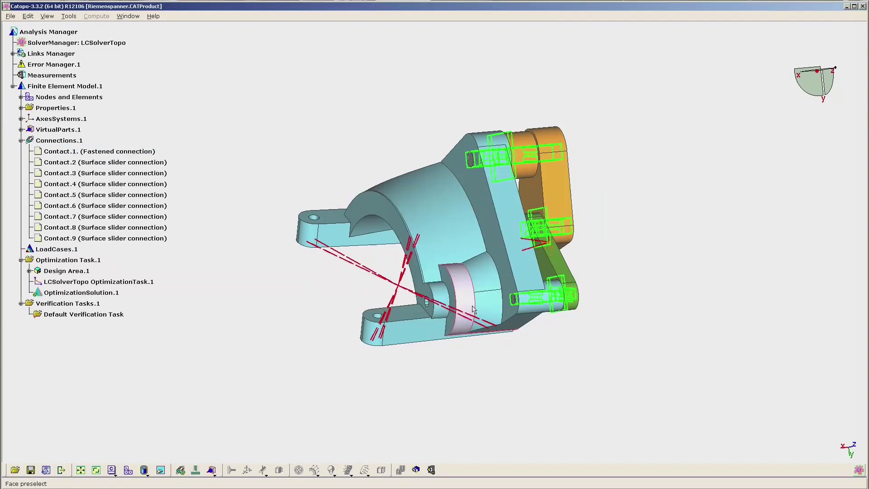
{"action": "right_click", "coordinate": [530, 301]}
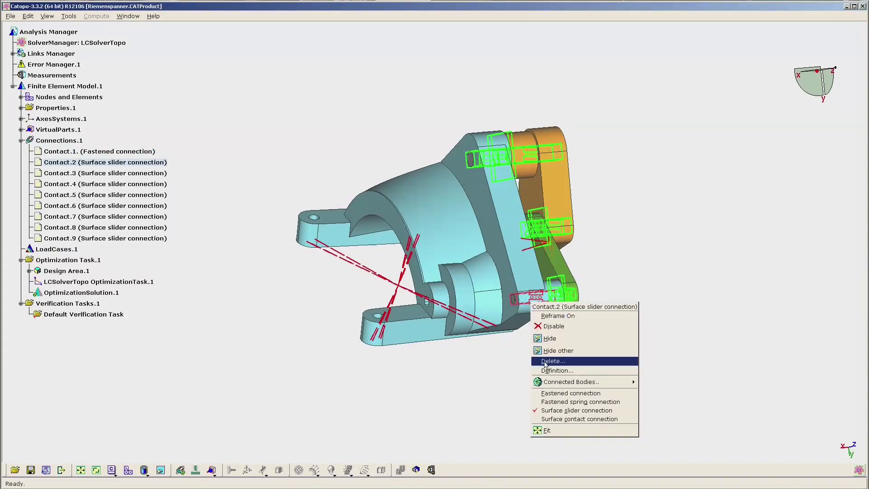
{"action": "left_click", "coordinate": [551, 393]}
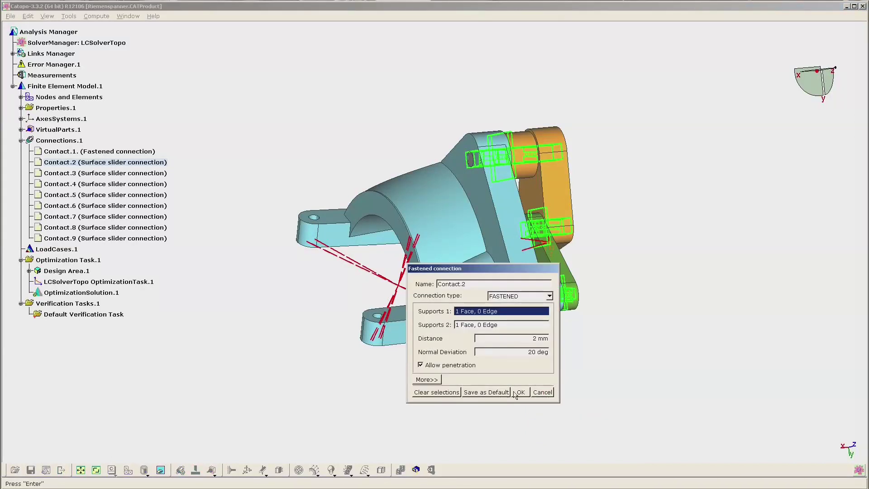
{"action": "left_click", "coordinate": [520, 392]}
Hide all connections in the model view.
{"action": "mouse_move", "coordinate": [264, 303]}
{"action": "middle_mouse_down"}
{"action": "mouse_move", "coordinate": [270, 366]}
{"action": "mouse_move", "coordinate": [298, 184]}
{"action": "middle_mouse_up"}
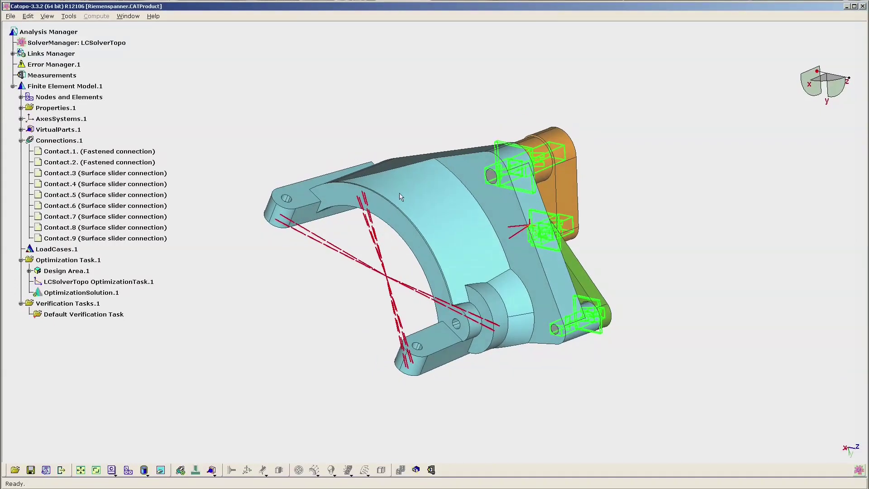
{"action": "right_click", "coordinate": [288, 120]}
{"action": "mouse_move", "coordinate": [308, 243]}
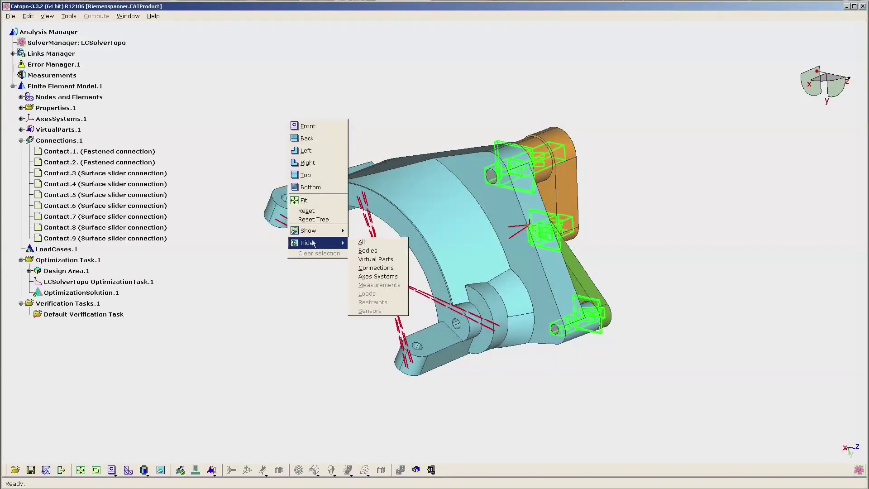
{"action": "left_click", "coordinate": [372, 269]}
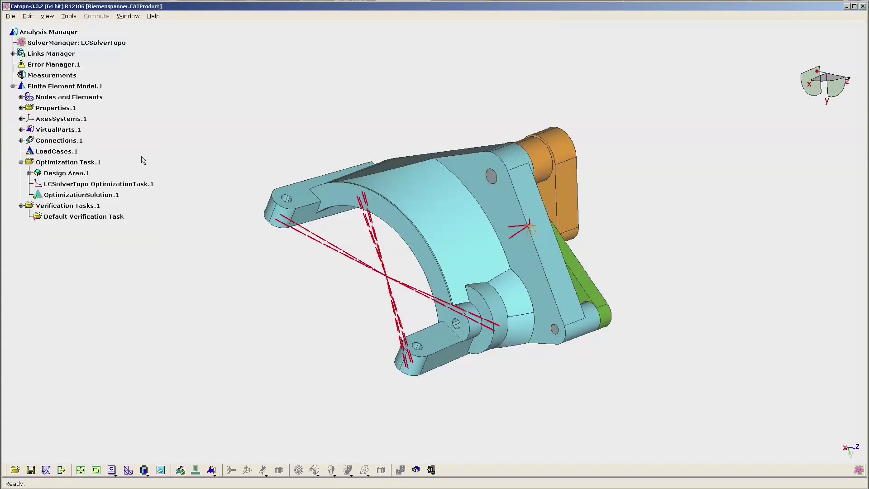
Create a static load case and apply a distributed force of 1000 N in global Z to the lever's rigid virtual part.
{"action": "right_click", "coordinate": [69, 154]}
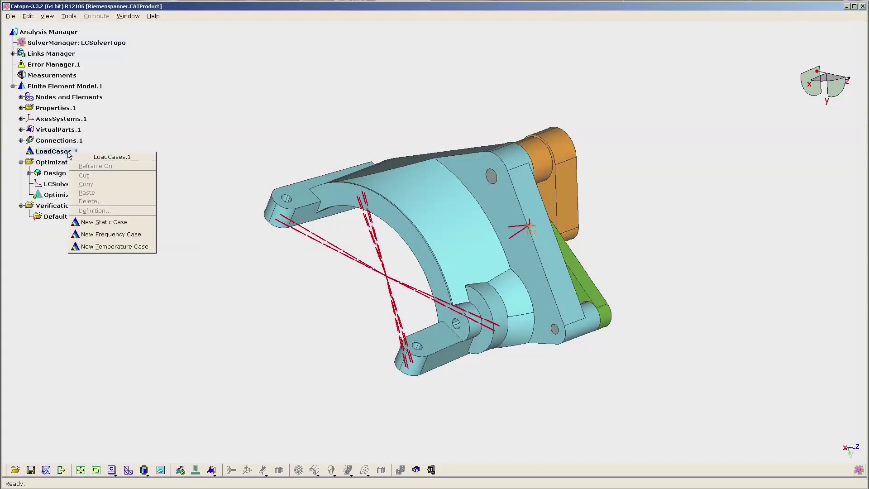
{"action": "left_click", "coordinate": [102, 223]}
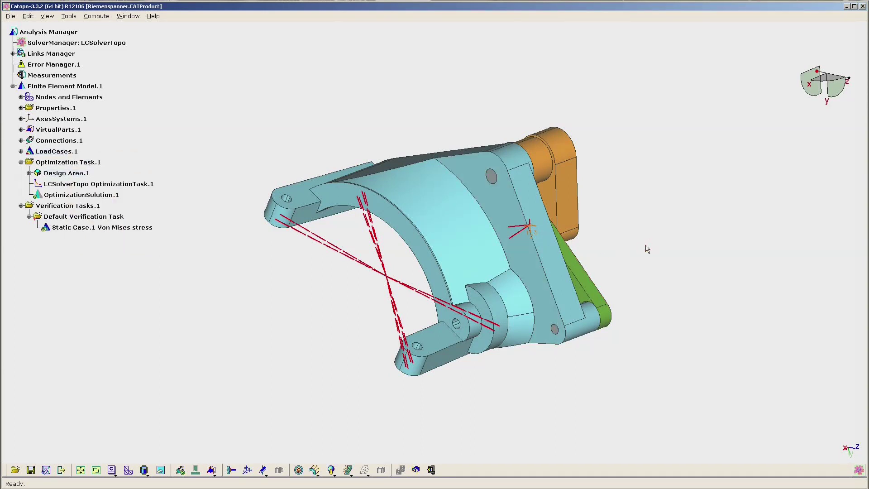
{"action": "right_click", "coordinate": [522, 235]}
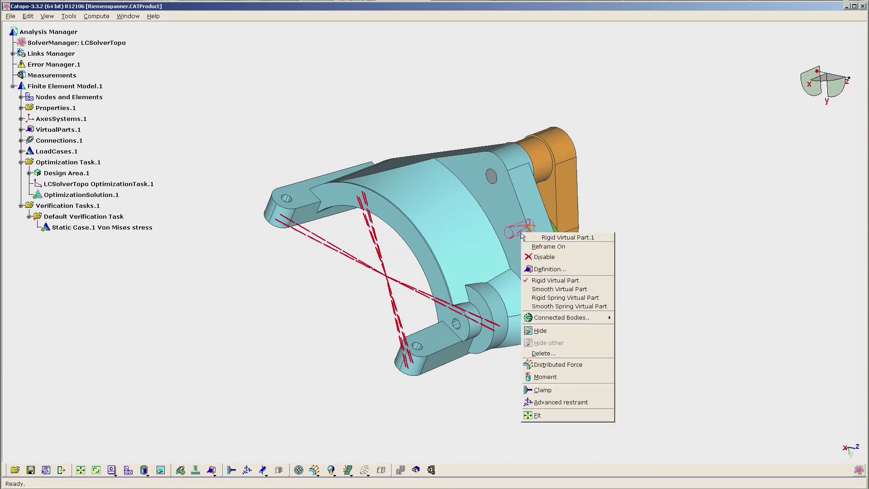
{"action": "left_click", "coordinate": [576, 365]}
{"action": "middle_click_drag", "start_coordinate": [700, 289], "coordinate": [248, 169]}
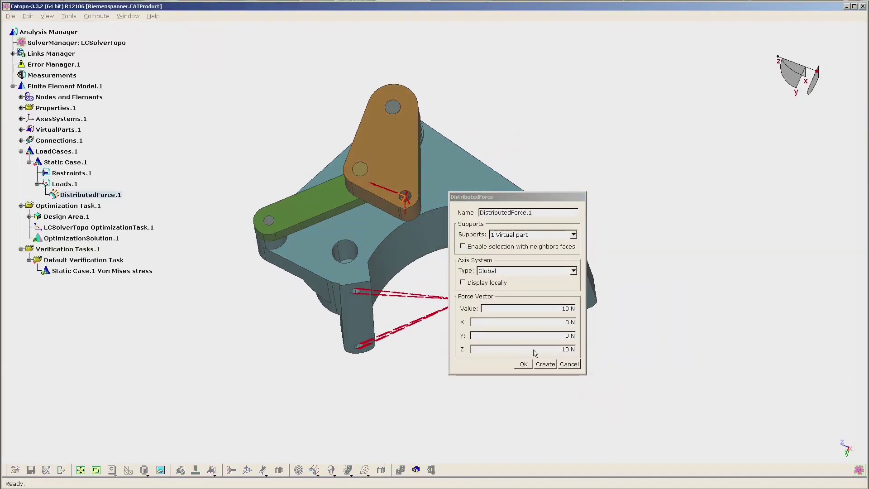
{"action": "left_click", "coordinate": [571, 349]}
{"action": "type", "text": "1000"}
{"action": "key", "text": "Tab"}
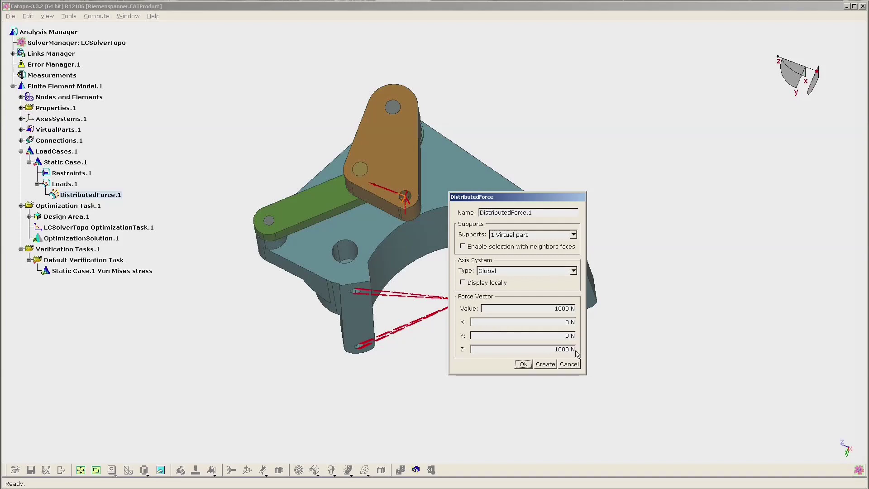
{"action": "left_click", "coordinate": [522, 364]}
Clamp the smooth virtual part that joins the bracket's four mounting holes.
{"action": "right_click", "coordinate": [495, 301]}
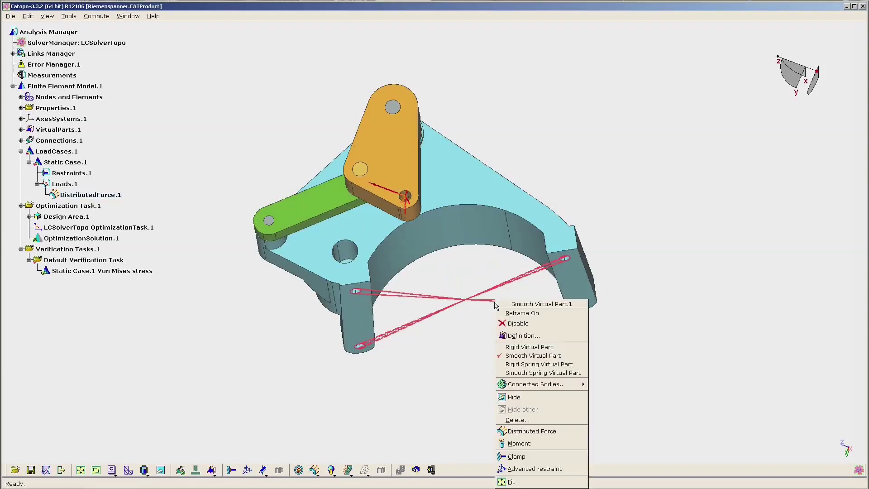
{"action": "left_click", "coordinate": [511, 458]}
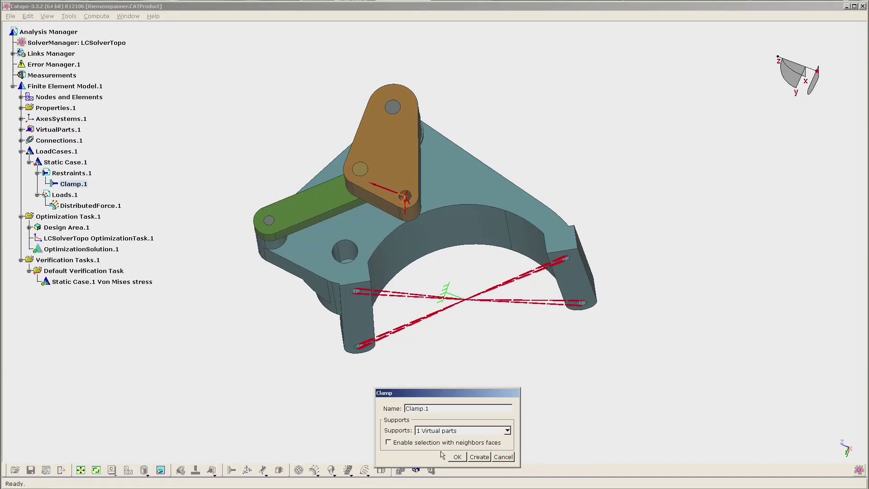
{"action": "left_click", "coordinate": [459, 458]}
Set up the optimization task with Static Case.1, the BAURAUM_HALTER bracket body and a maximum of 50 iterations.
{"action": "middle_click_drag", "start_coordinate": [236, 132], "coordinate": [631, 198]}
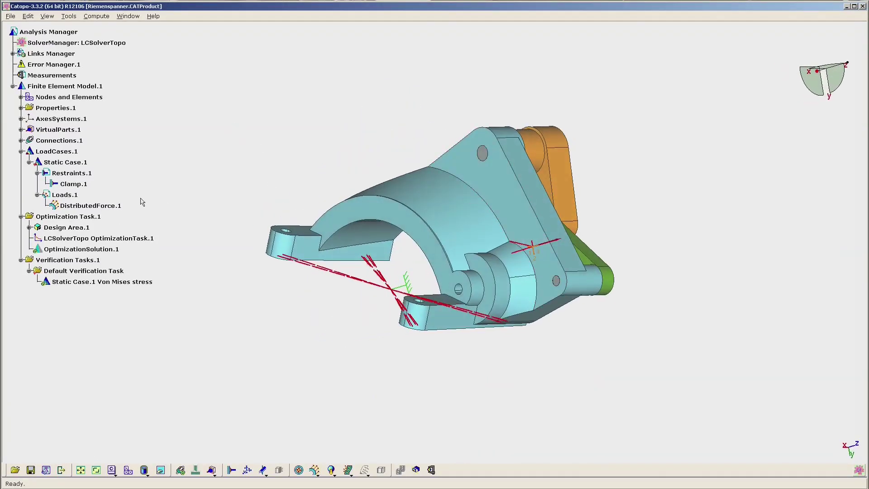
{"action": "double_click", "coordinate": [127, 239]}
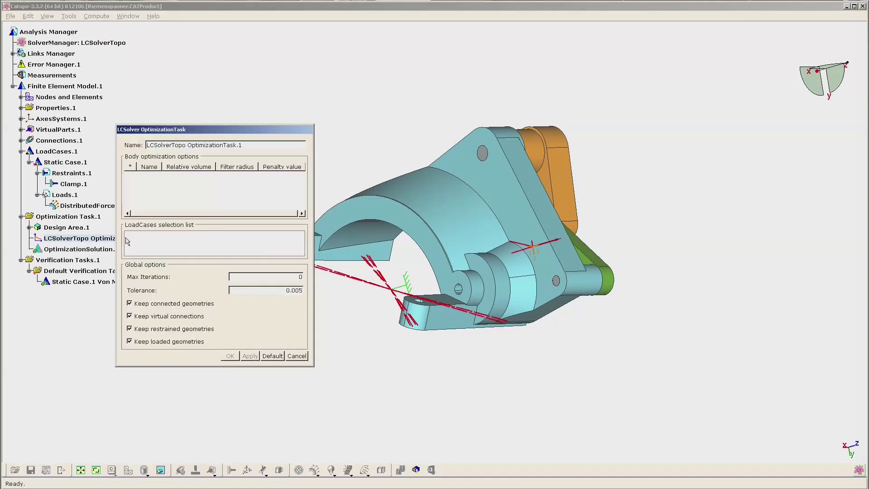
{"action": "left_click", "coordinate": [73, 164]}
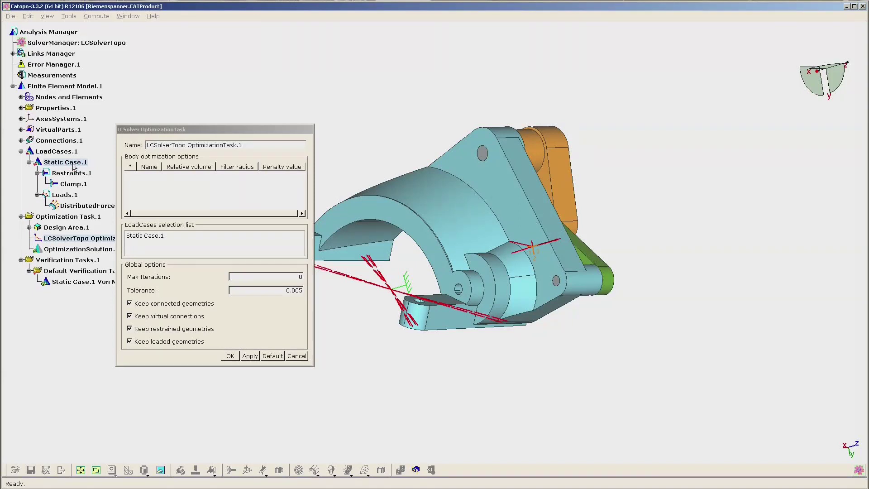
{"action": "left_click", "coordinate": [395, 188]}
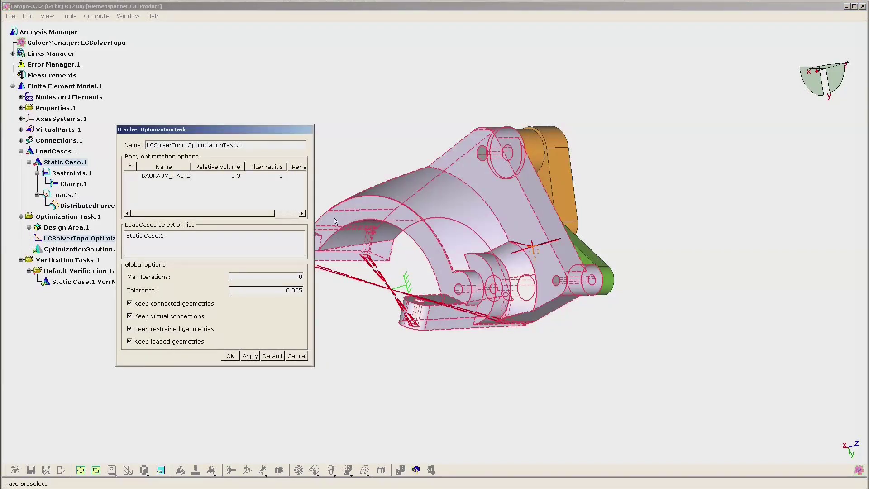
{"action": "double_click", "coordinate": [280, 277]}
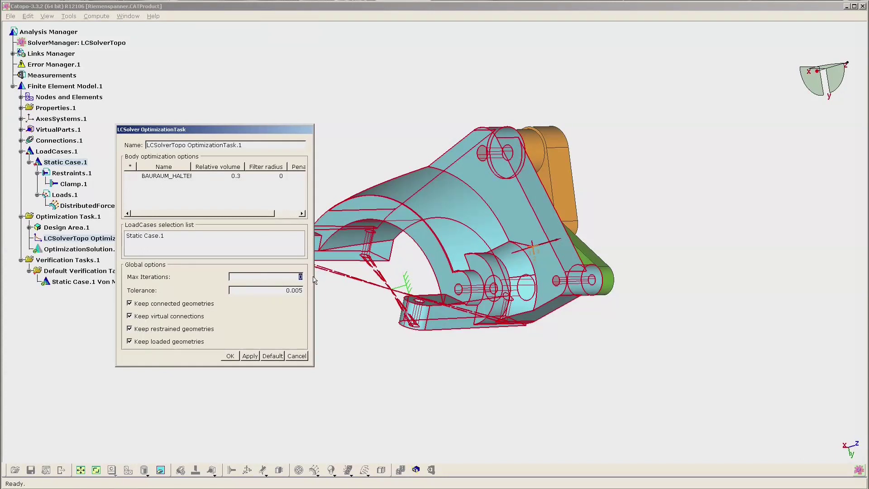
{"action": "type", "text": "50"}
{"action": "left_click", "coordinate": [230, 356]}
Start excluding faces of the BAURAUM_HALTER solid in the design area and pick the three faces of the stepped hole as non-design surfaces.
{"action": "left_click", "coordinate": [80, 228]}
{"action": "left_click", "coordinate": [78, 240]}
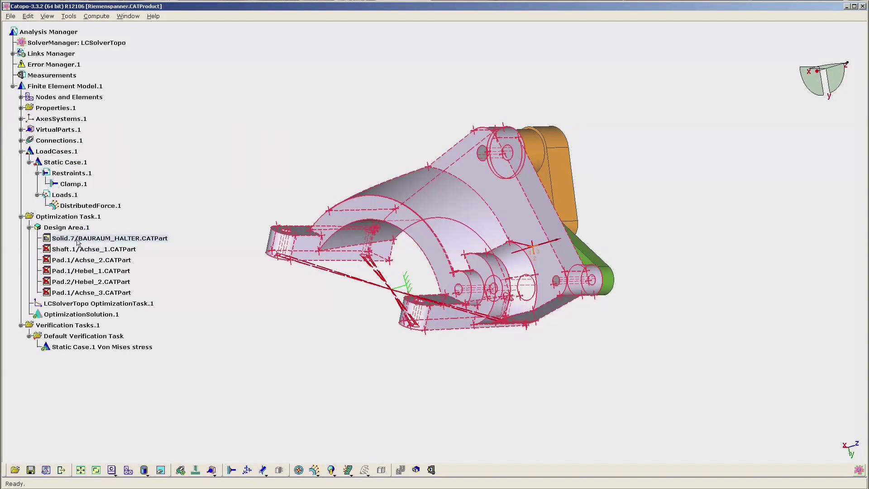
{"action": "right_click", "coordinate": [78, 242]}
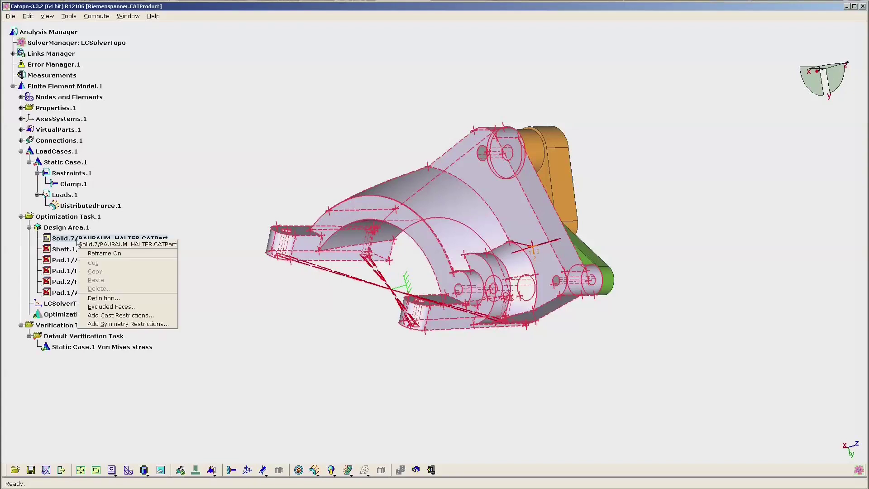
{"action": "left_click", "coordinate": [109, 308]}
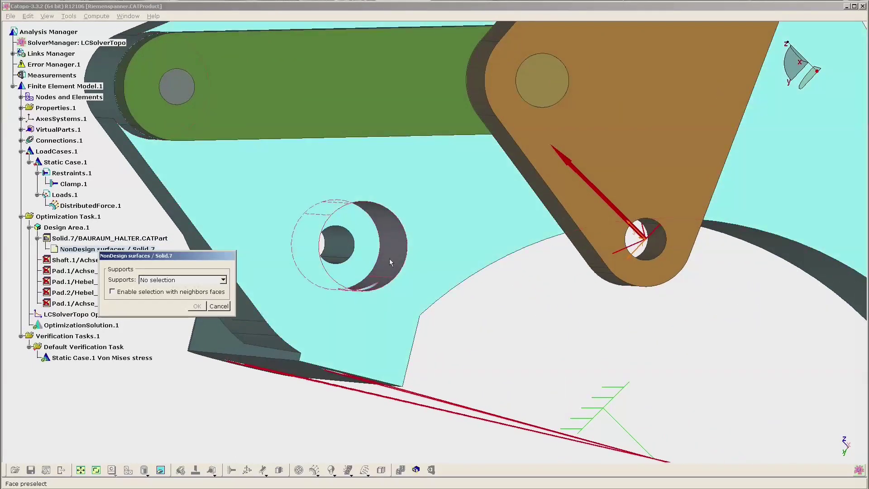
{"action": "left_click", "coordinate": [389, 259]}
{"action": "left_click", "coordinate": [354, 248]}
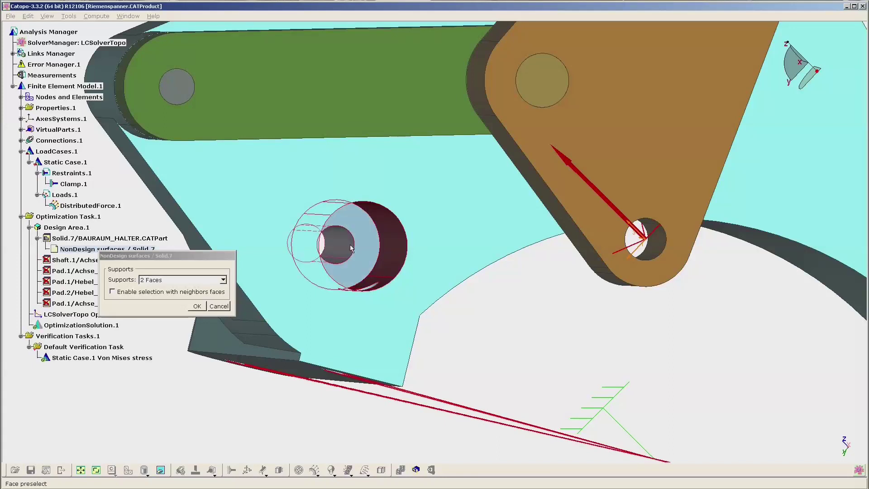
{"action": "left_click", "coordinate": [347, 248]}
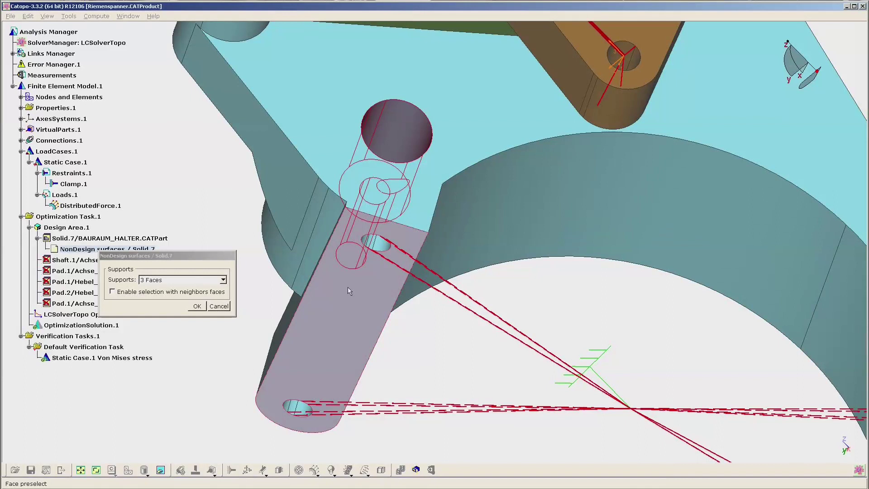
Add the cylindrical faces of the bracket's four mounting holes to the non-design surfaces and accept the selection.
{"action": "left_click", "coordinate": [374, 244]}
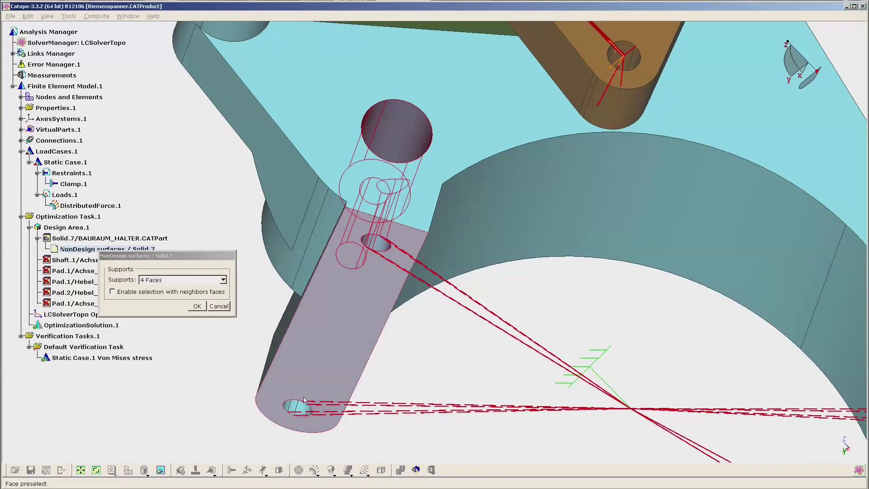
{"action": "left_click", "coordinate": [299, 411]}
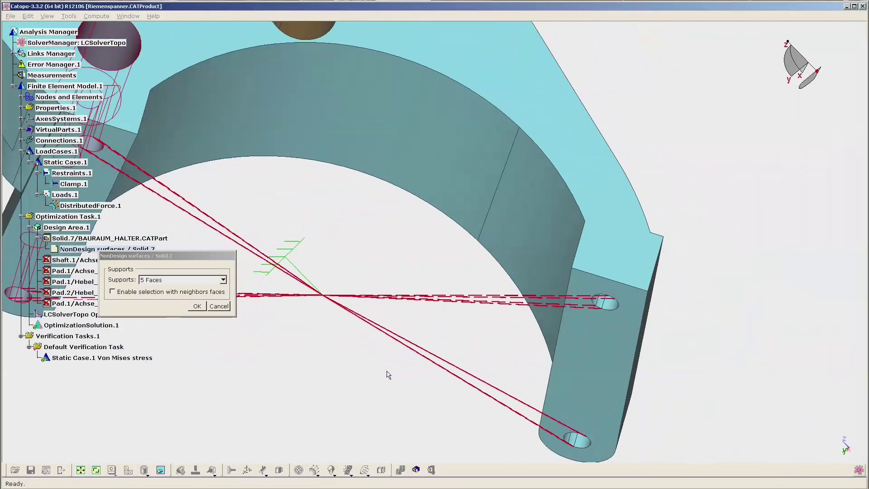
{"action": "left_click", "coordinate": [520, 415]}
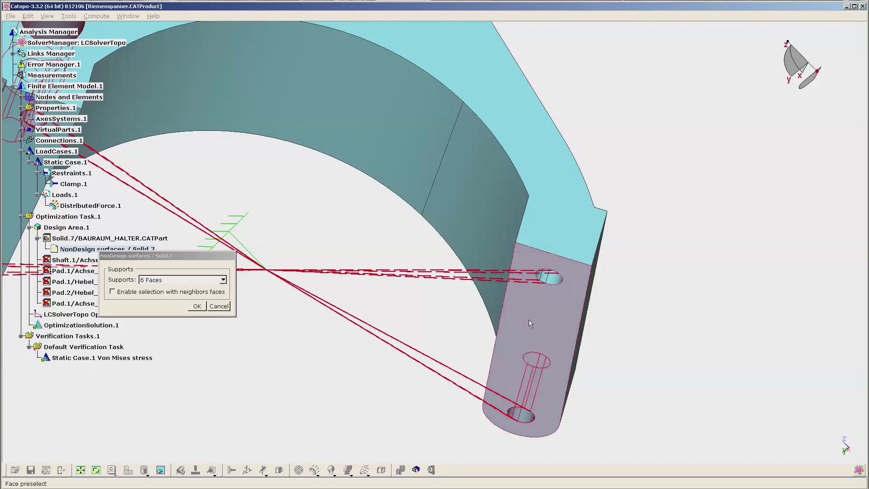
{"action": "left_click", "coordinate": [547, 280]}
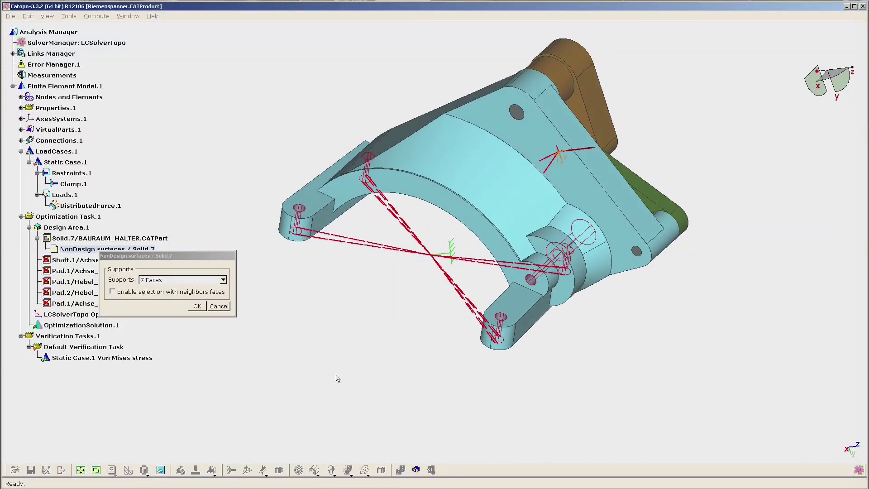
{"action": "left_click", "coordinate": [197, 306]}
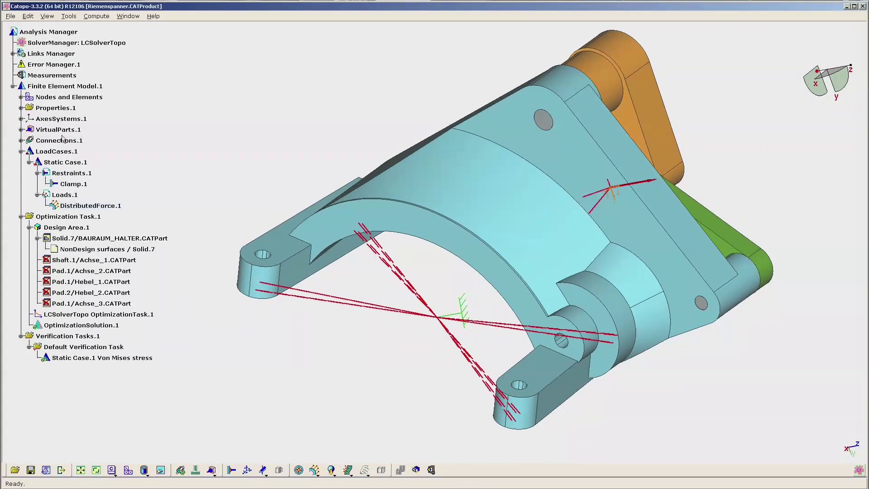
Disable the use of tetra24 instead of tetra4 in the LCSolverTopo settings and check the full solver executable path.
{"action": "double_click", "coordinate": [82, 44]}
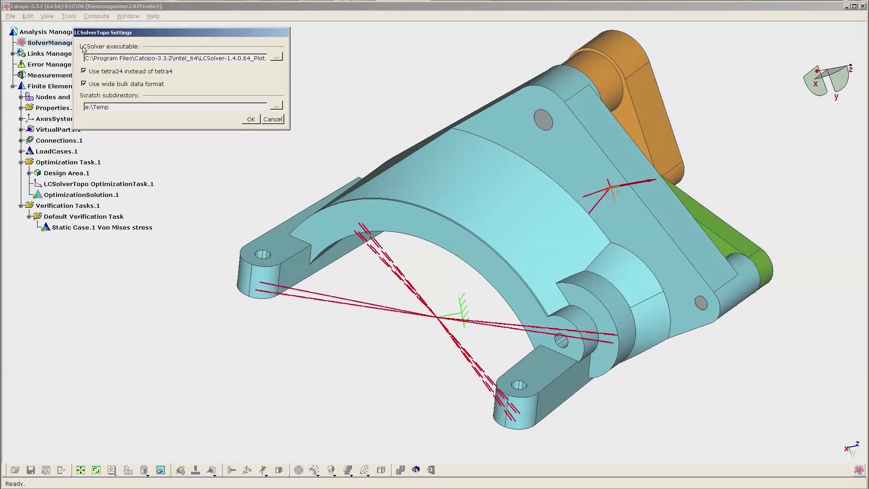
{"action": "left_click", "coordinate": [84, 72]}
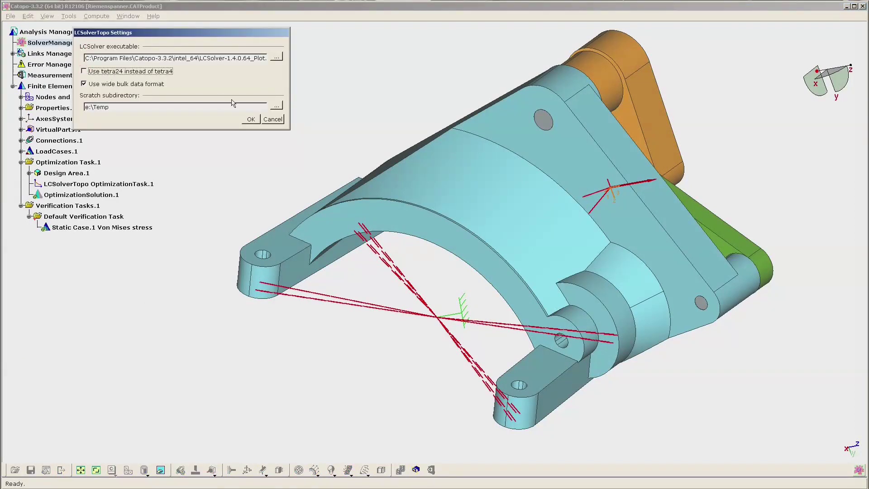
{"action": "left_click", "coordinate": [252, 120]}
{"action": "middle_click_drag", "start_coordinate": [248, 118], "coordinate": [231, 119]}
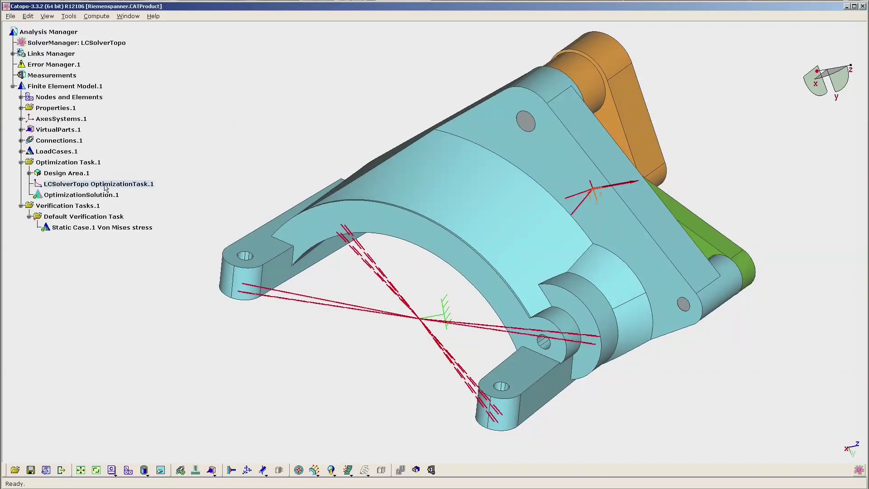
{"action": "double_click", "coordinate": [103, 44]}
{"action": "left_click_drag", "start_coordinate": [310, 70], "coordinate": [420, 71]}
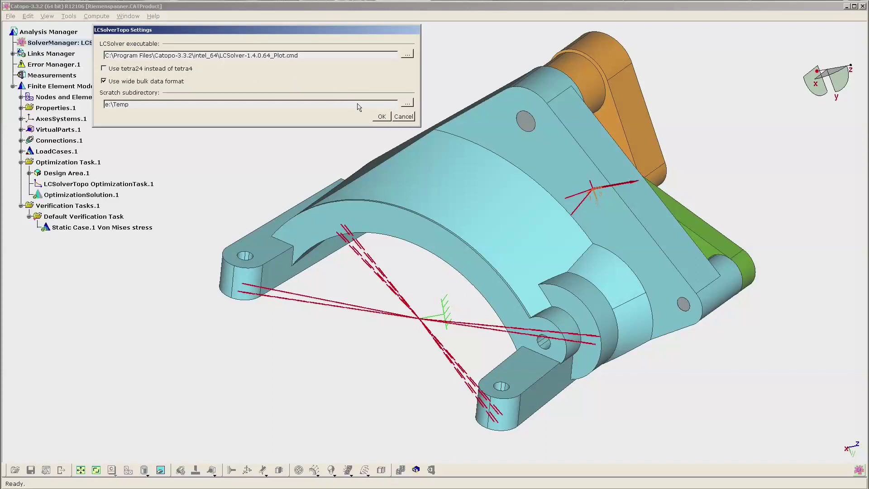
{"action": "left_click", "coordinate": [381, 118]}
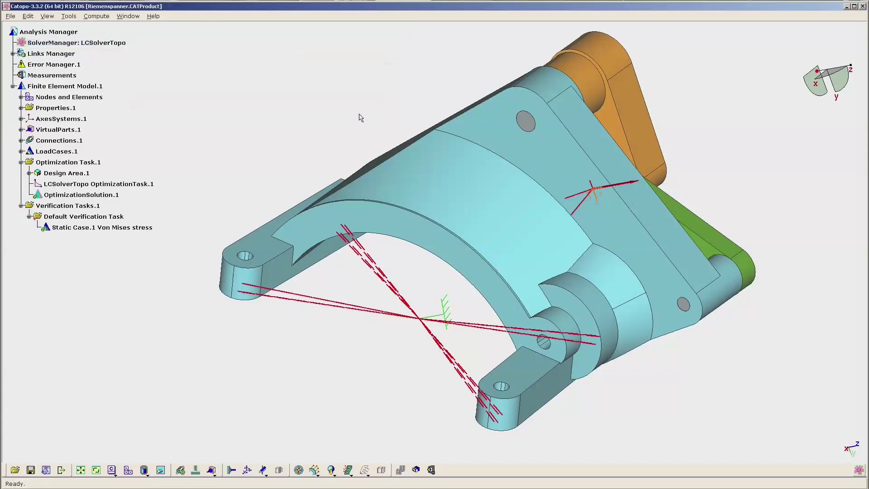
Compute the LCSolverTopo optimization task in the background, accepting the solver's default main memory size of 16000.
{"action": "right_click", "coordinate": [84, 184]}
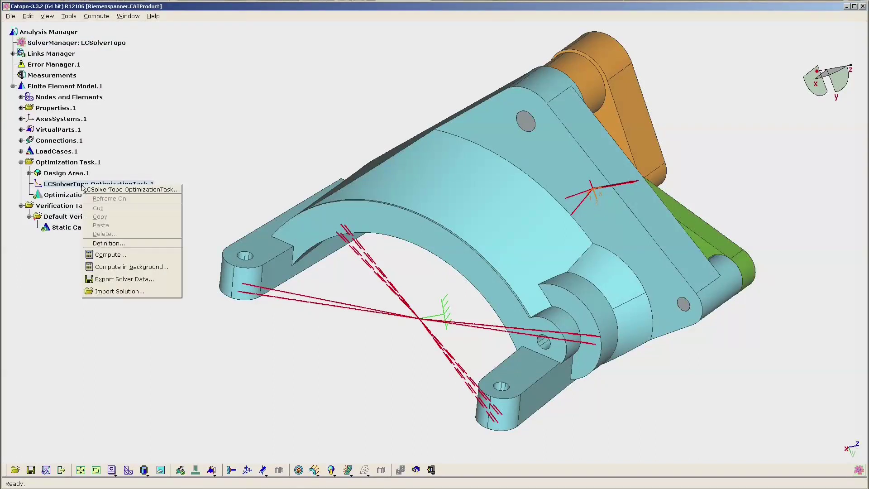
{"action": "left_click", "coordinate": [109, 267]}
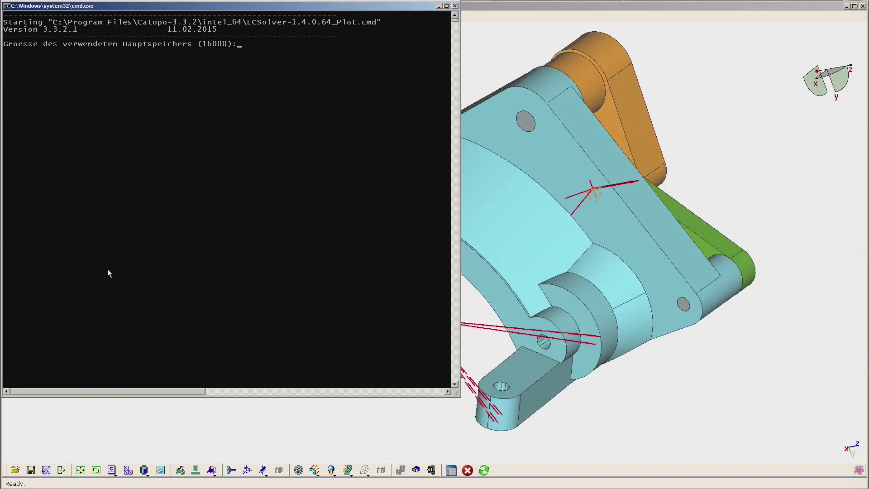
{"action": "key", "text": "Return"}
{"action": "key", "text": "Return"}
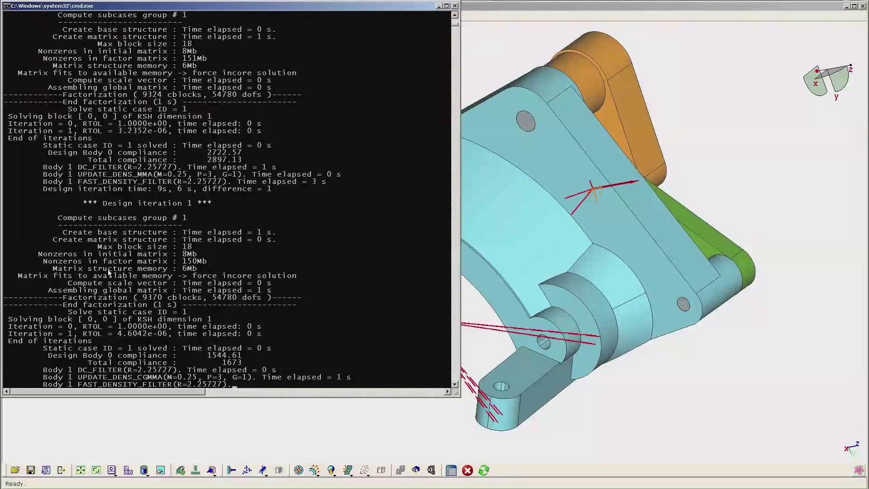
Switch back to Catopo and re-enable tetra24 instead of tetra4 in the LCSolverTopo settings.
{"action": "left_click", "coordinate": [498, 6]}
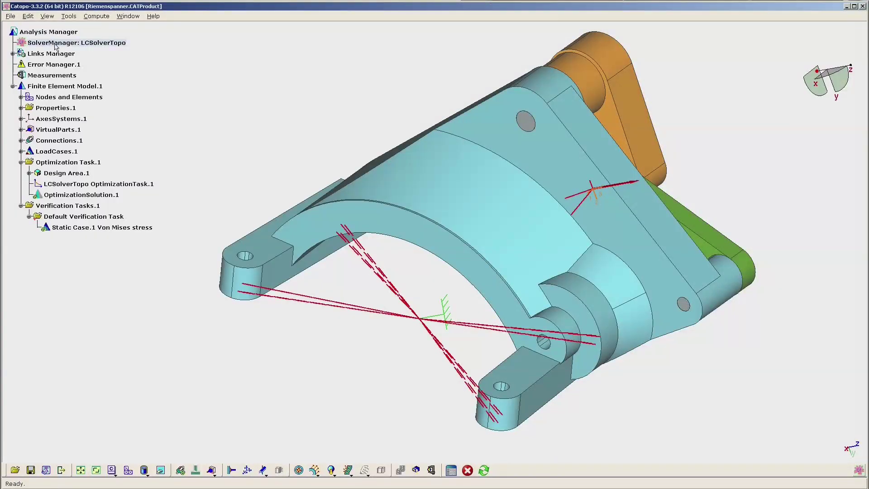
{"action": "double_click", "coordinate": [55, 43]}
{"action": "left_click", "coordinate": [56, 68]}
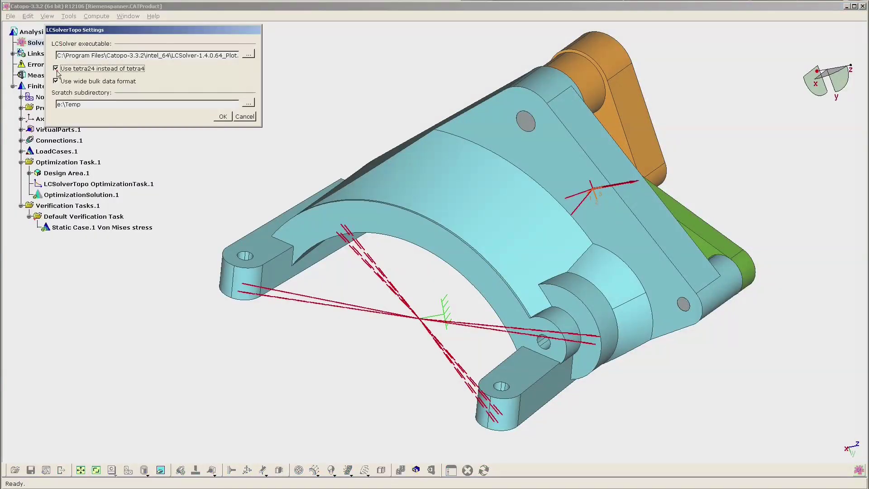
{"action": "left_click", "coordinate": [223, 118]}
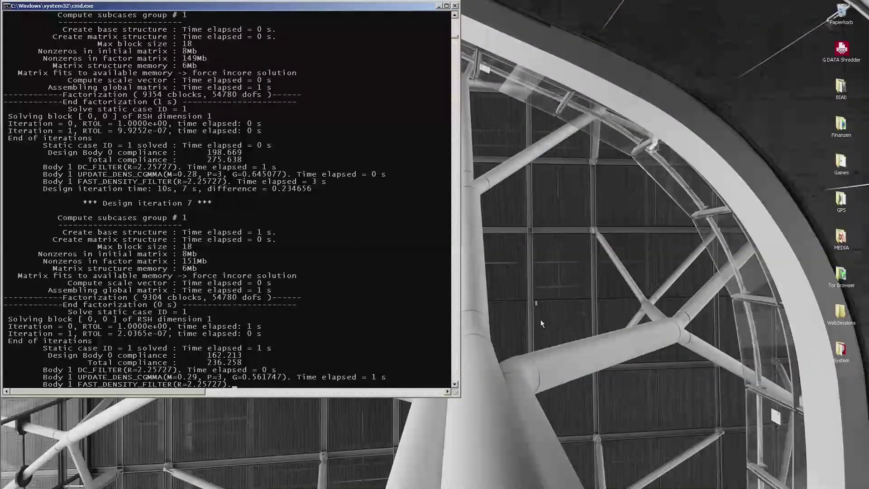
Switch from the solver console to Catopo, load the intermediate results and examine the material density of OptimizationSolution.1.
{"action": "key", "text": "alt+Tab"}
{"action": "key", "text": "Tab"}
{"action": "key", "text": "Tab"}
{"action": "key", "text": "Tab"}
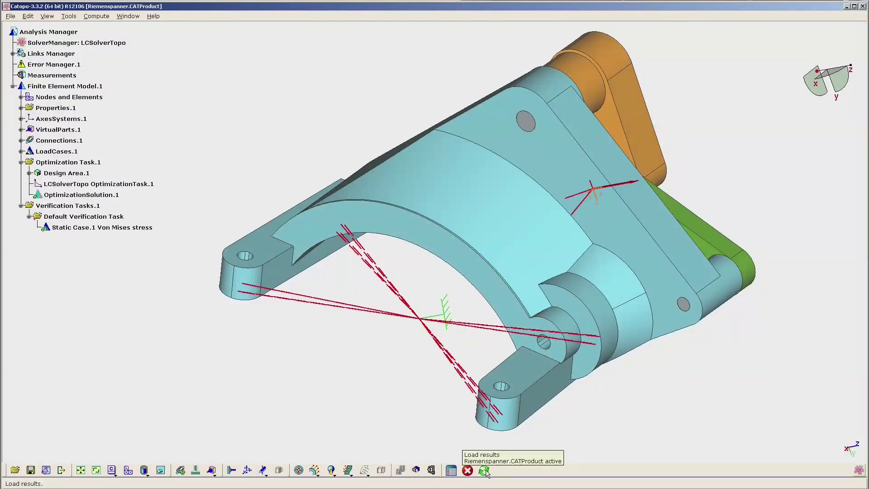
{"action": "left_click", "coordinate": [107, 197]}
{"action": "double_click", "coordinate": [106, 196]}
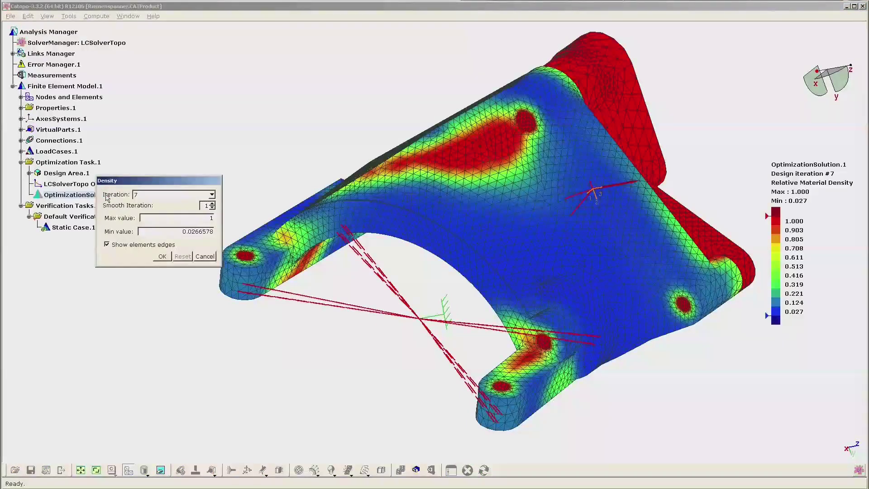
{"action": "middle_click_drag", "start_coordinate": [314, 147], "coordinate": [325, 132]}
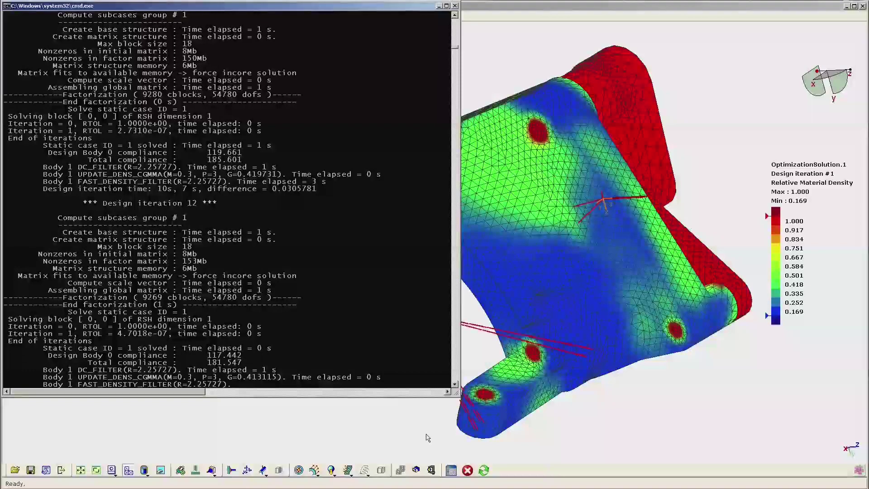
Compare the solver console with the CATOPO Convergence Log in Gnuplot and refresh the plot with the newest iterations.
{"action": "key", "text": "alt+Tab"}
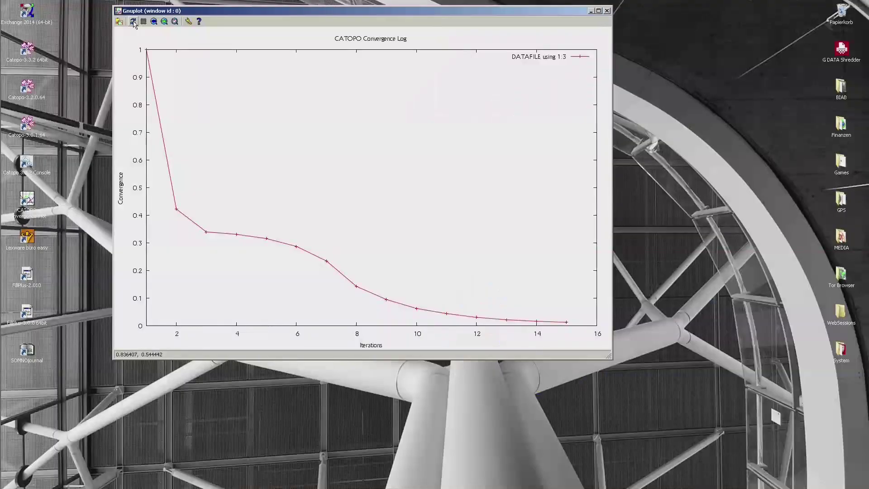
{"action": "key", "text": "alt+Tab"}
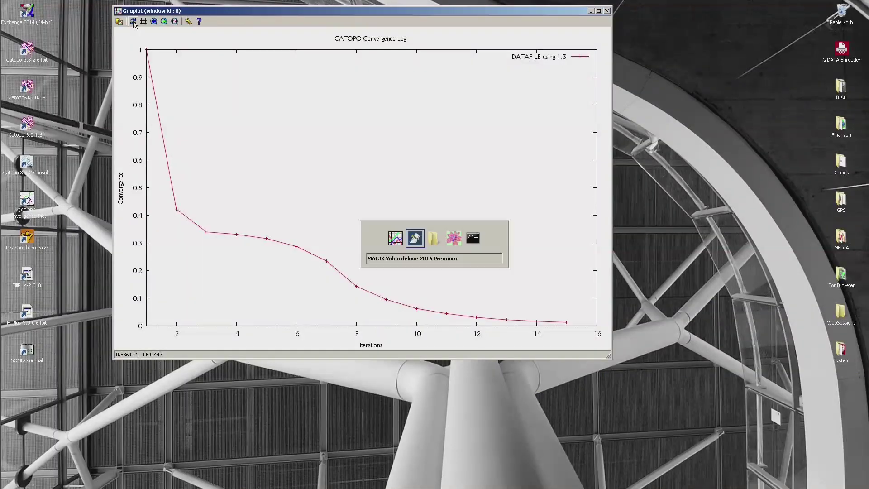
{"action": "key", "text": "alt+Tab"}
{"action": "key", "text": "alt+Tab"}
{"action": "key", "text": "alt+Tab"}
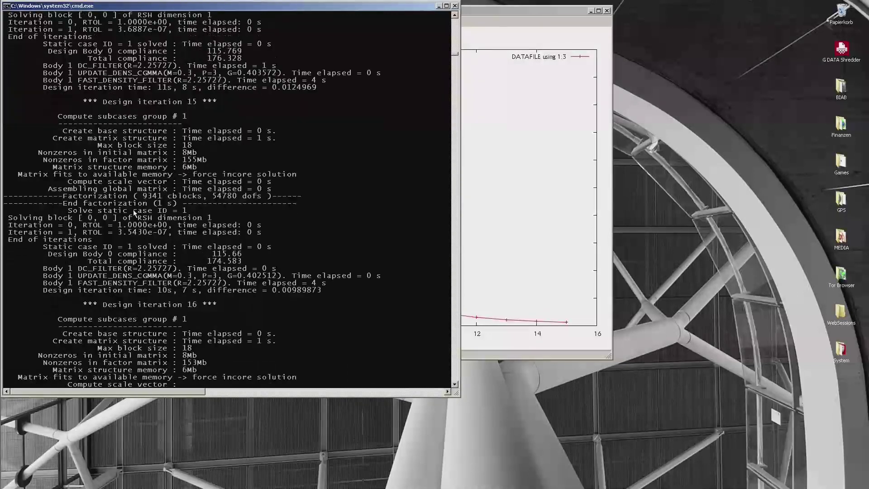
{"action": "left_click", "coordinate": [503, 13]}
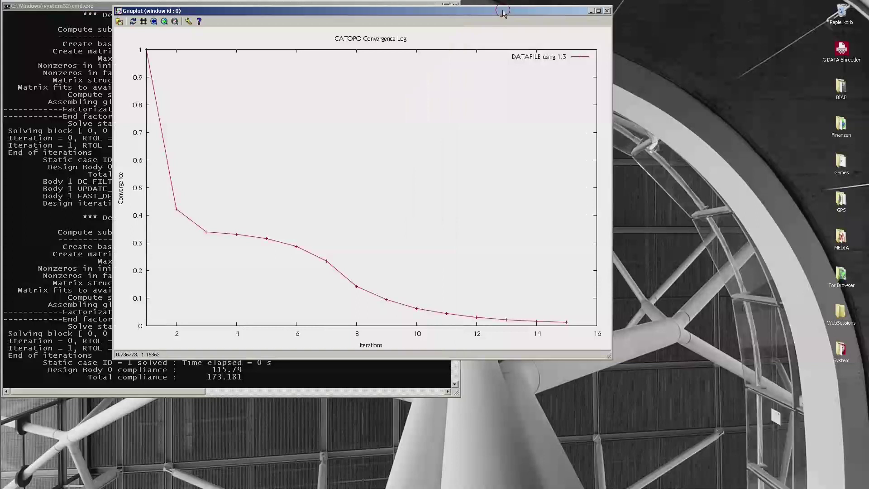
{"action": "left_click", "coordinate": [133, 22]}
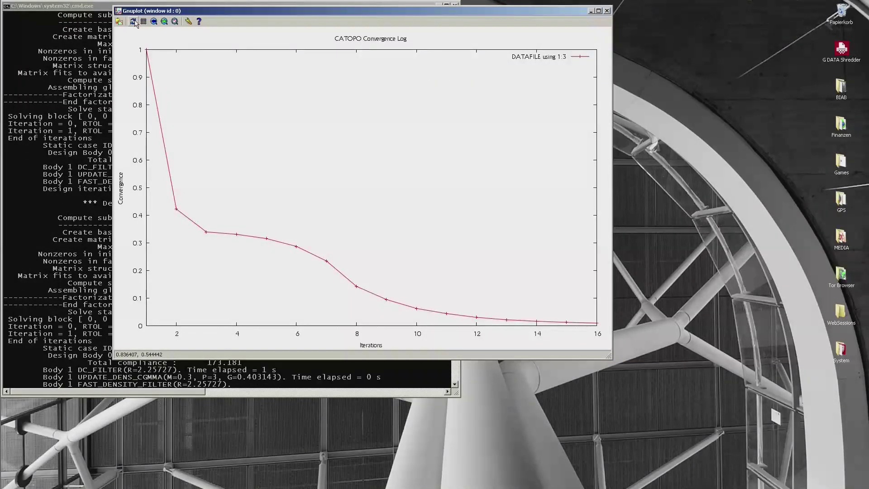
Return to Catopo and reload the optimization results, agreeing to remove the dependent solutions.
{"action": "left_click", "coordinate": [99, 7]}
{"action": "key", "text": "alt+Tab"}
{"action": "key", "text": "Tab"}
{"action": "key", "text": "Tab"}
{"action": "key", "text": "Tab"}
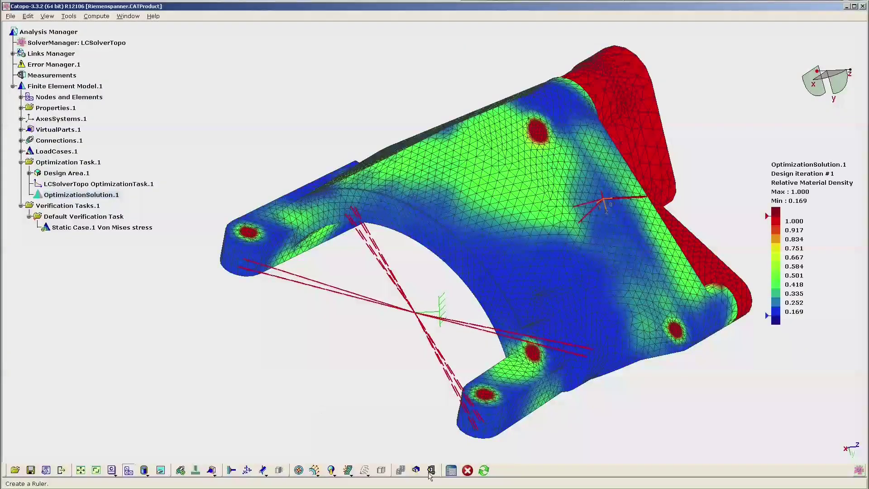
{"action": "left_click", "coordinate": [484, 471]}
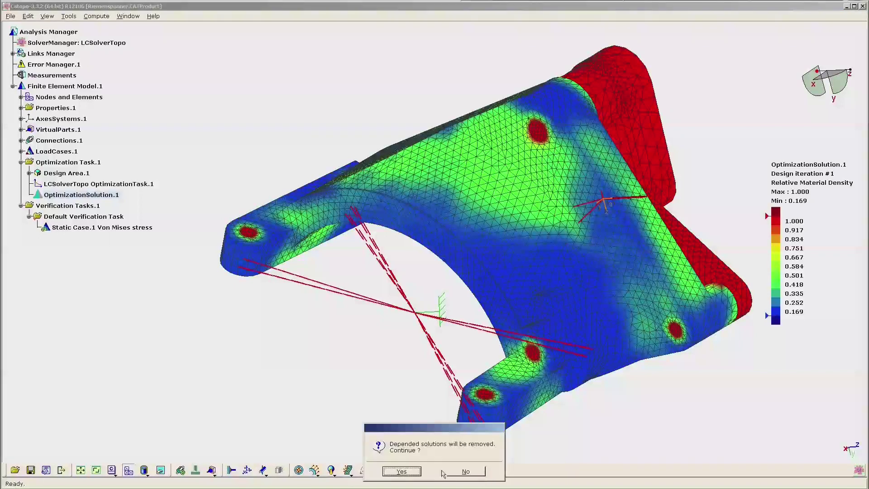
{"action": "left_click", "coordinate": [402, 472]}
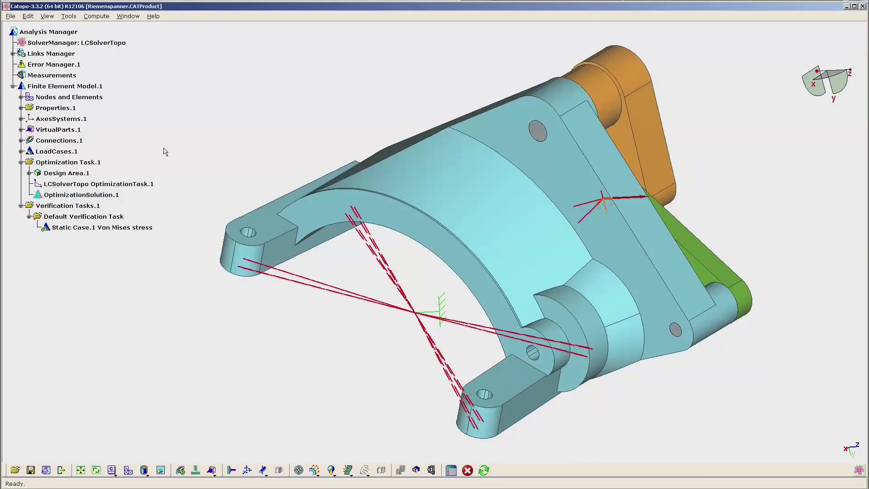
Display the density result of OptimizationSolution.1 and go back through the iterations, returning to iteration 16.
{"action": "double_click", "coordinate": [77, 194]}
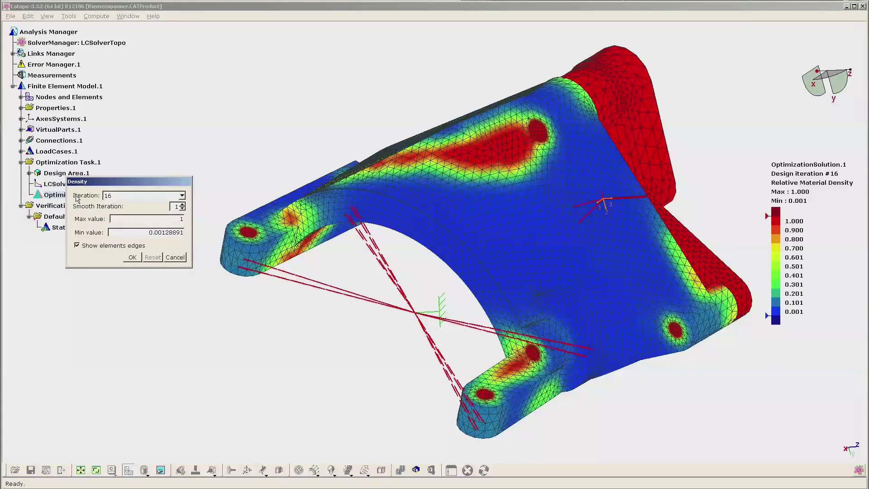
{"action": "scroll", "coordinate": [109, 201], "scroll_direction": "up", "scroll_amount": 15}
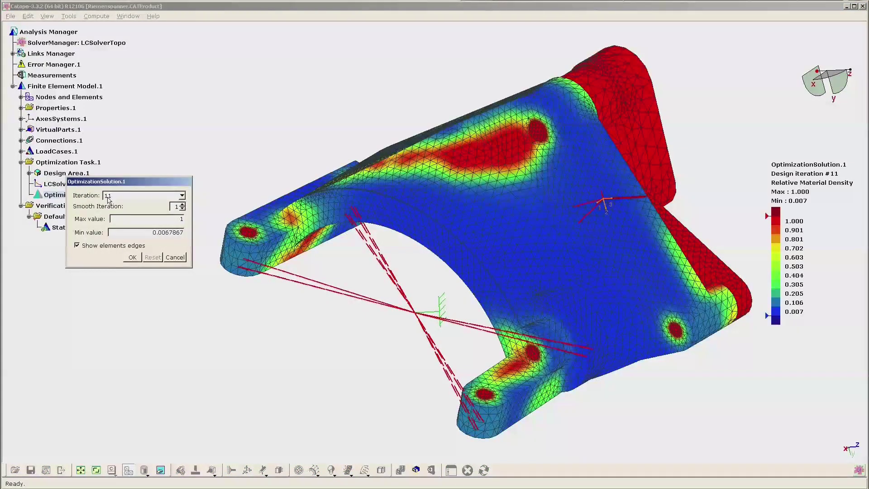
{"action": "scroll", "coordinate": [108, 200], "scroll_direction": "down", "scroll_amount": 15}
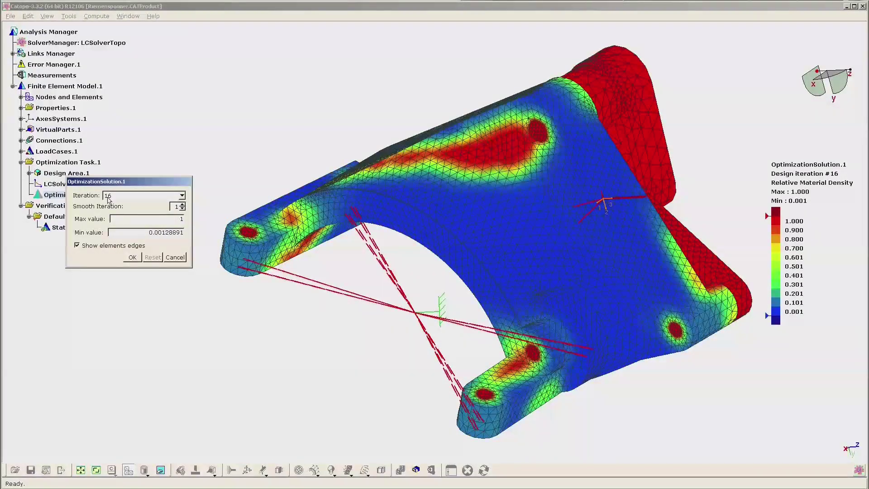
Keep iteration 16 displayed, switch to the CATOPO Convergence Log in Gnuplot and refresh the plot with the newest iterations.
{"action": "left_click", "coordinate": [133, 258]}
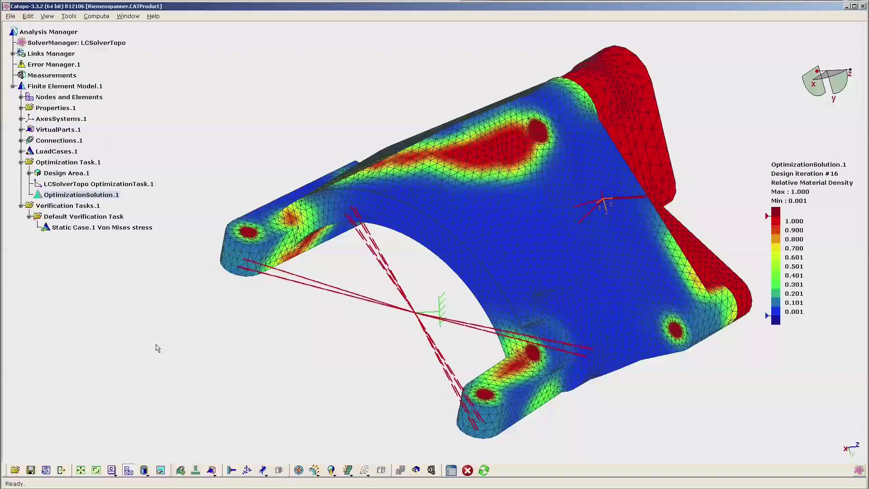
{"action": "key", "text": "alt+Tab"}
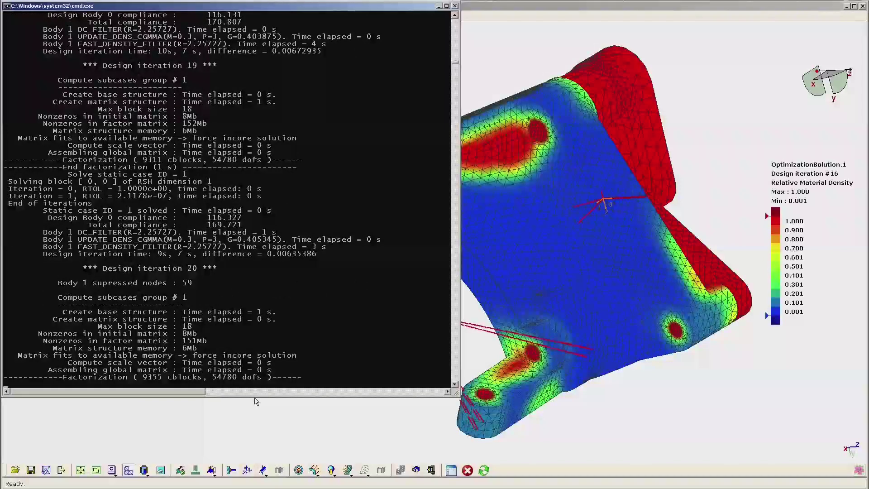
{"action": "key", "text": "alt+Tab"}
{"action": "key", "text": "Tab"}
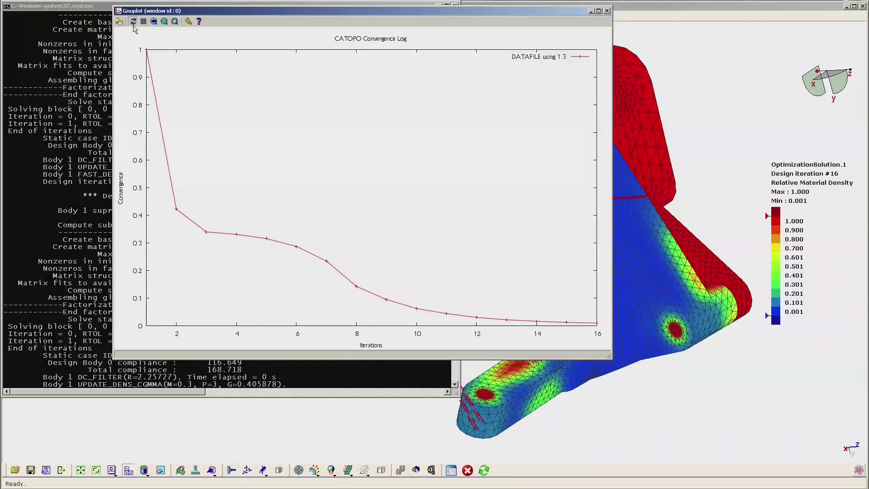
{"action": "left_click", "coordinate": [133, 23]}
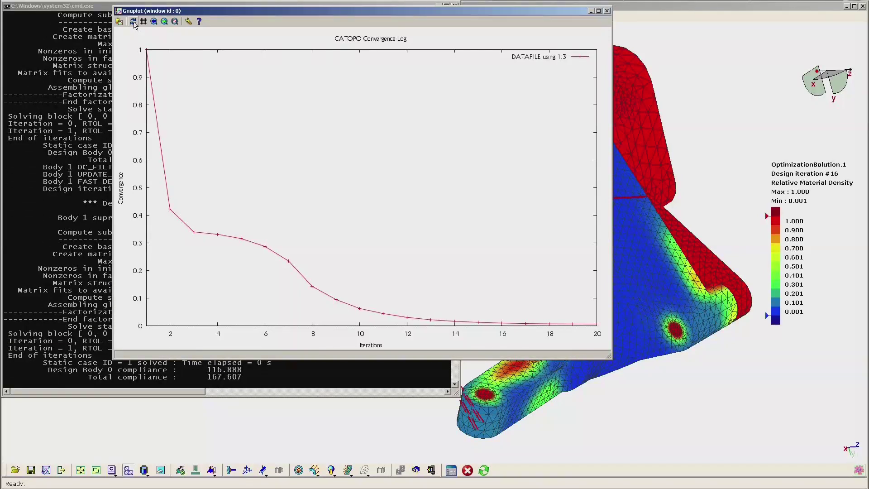
{"action": "left_click", "coordinate": [133, 24]}
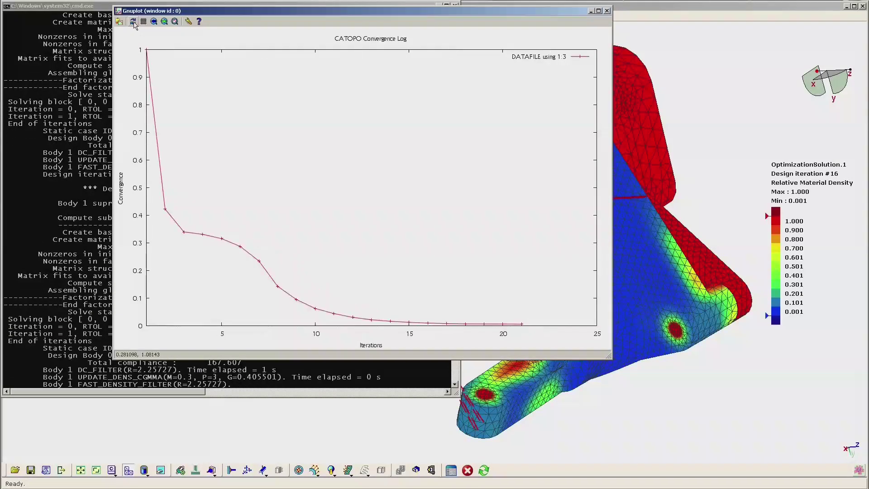
Check the solver console's progress alternately with the Gnuplot convergence plot, refreshing the curve until the last iterations are plotted.
{"action": "left_click", "coordinate": [53, 135]}
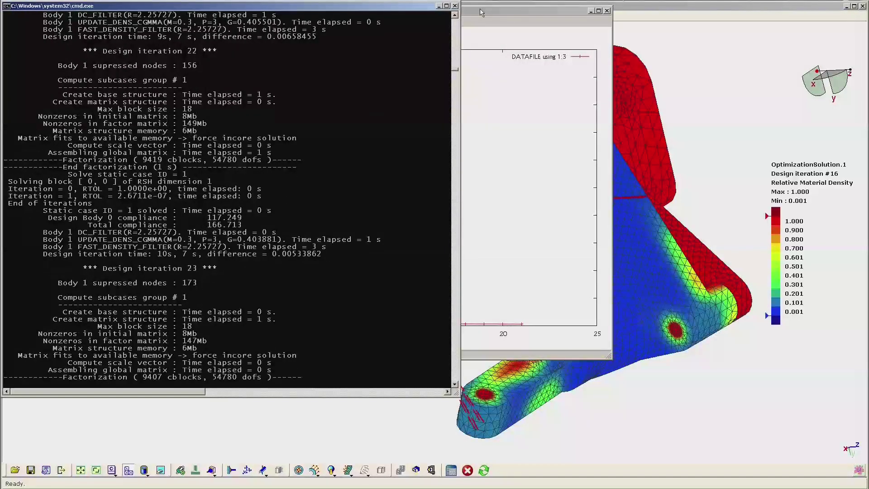
{"action": "left_click", "coordinate": [481, 12]}
{"action": "left_click", "coordinate": [134, 22]}
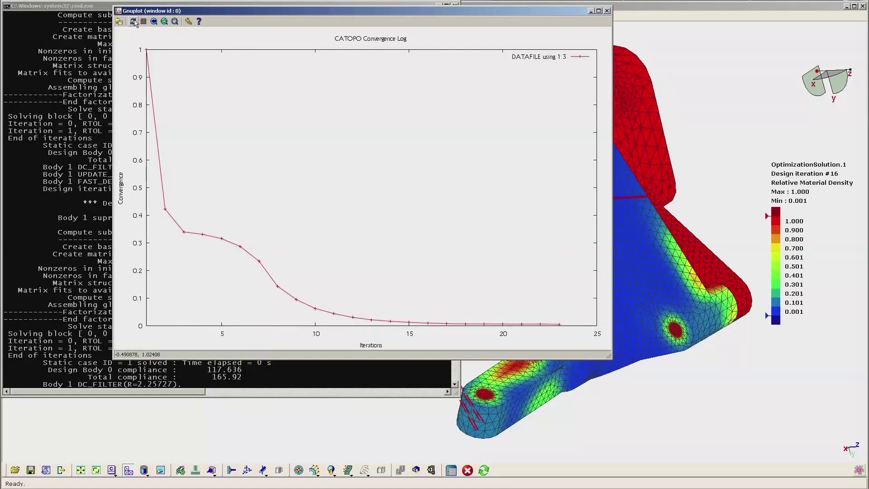
{"action": "left_click", "coordinate": [83, 114]}
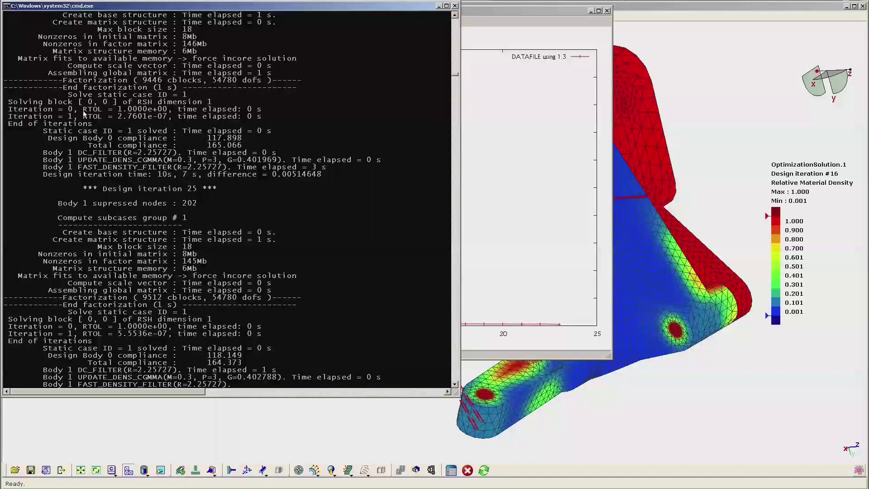
{"action": "left_click", "coordinate": [470, 11]}
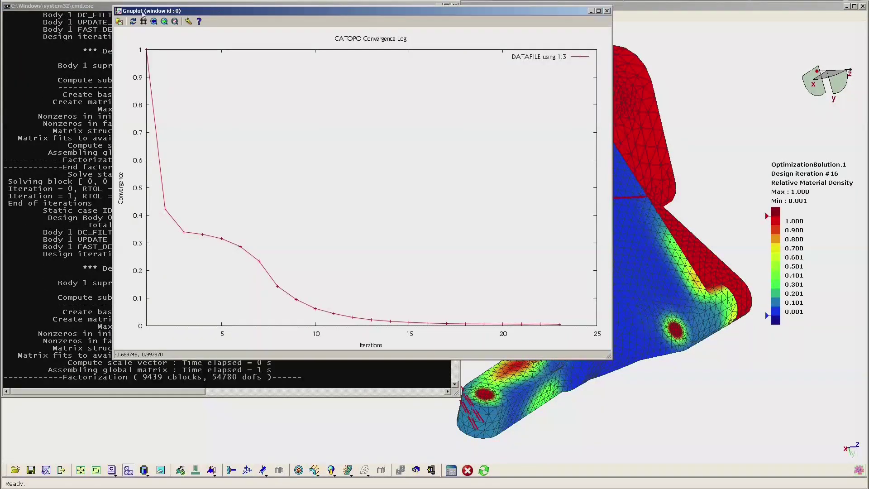
{"action": "left_click", "coordinate": [133, 22]}
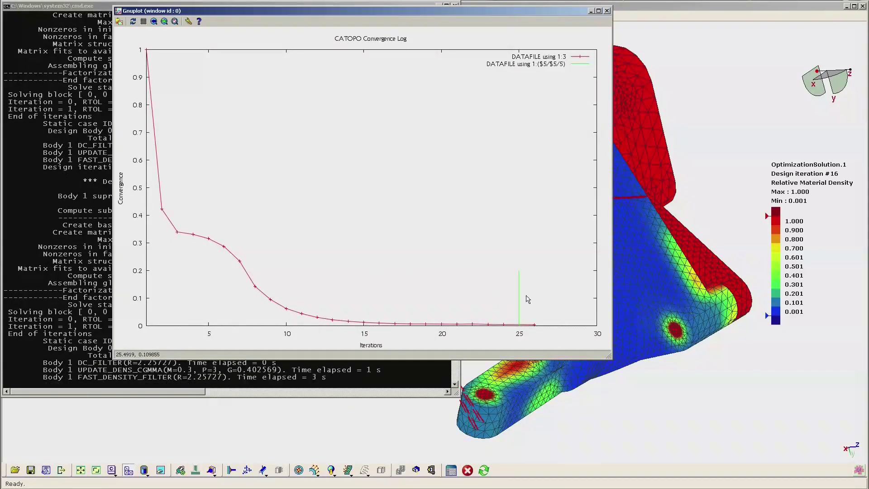
Check the total elapsed time of the optimization in the solver console and close the finished console.
{"action": "left_click", "coordinate": [95, 211]}
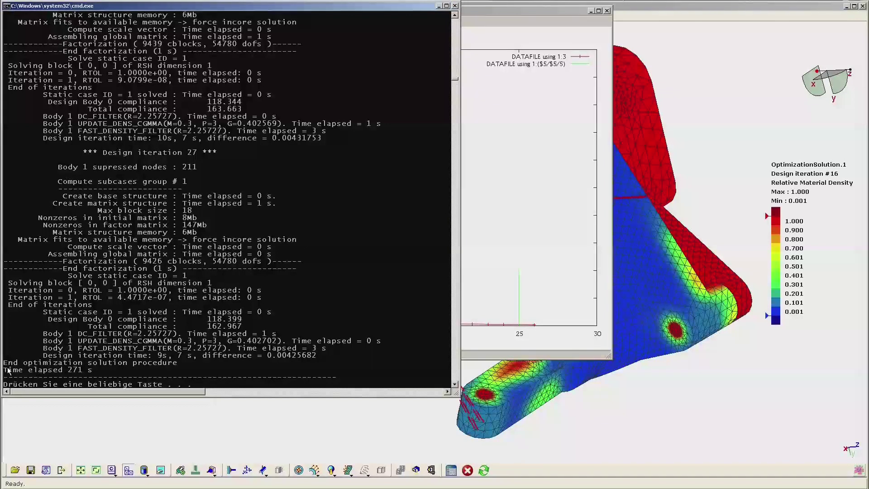
{"action": "left_click_drag", "start_coordinate": [5, 370], "coordinate": [95, 370]}
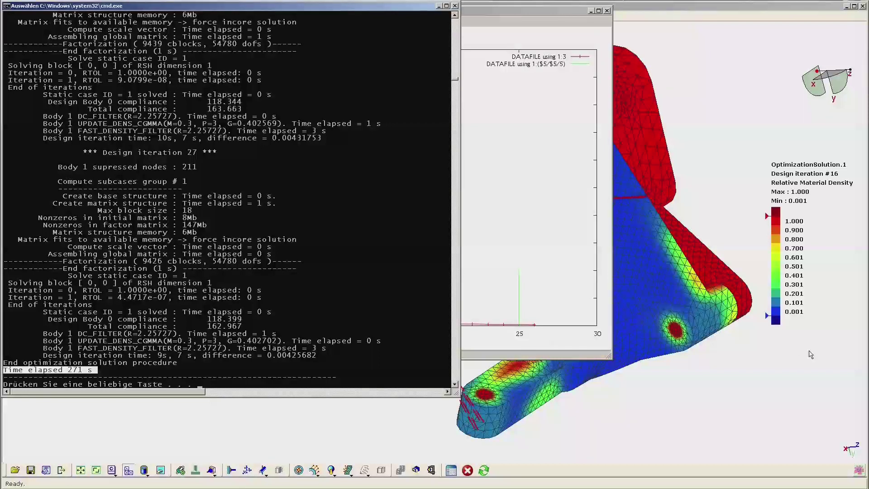
{"action": "left_click", "coordinate": [862, 377]}
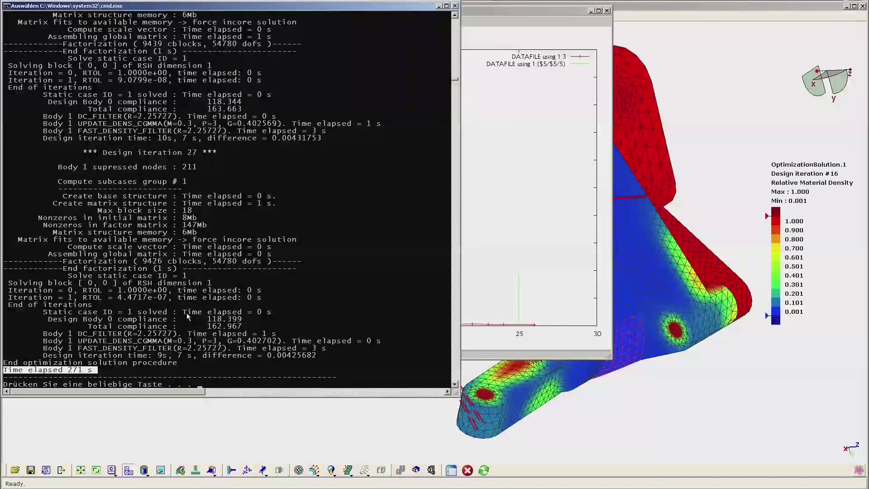
{"action": "key", "text": "Return"}
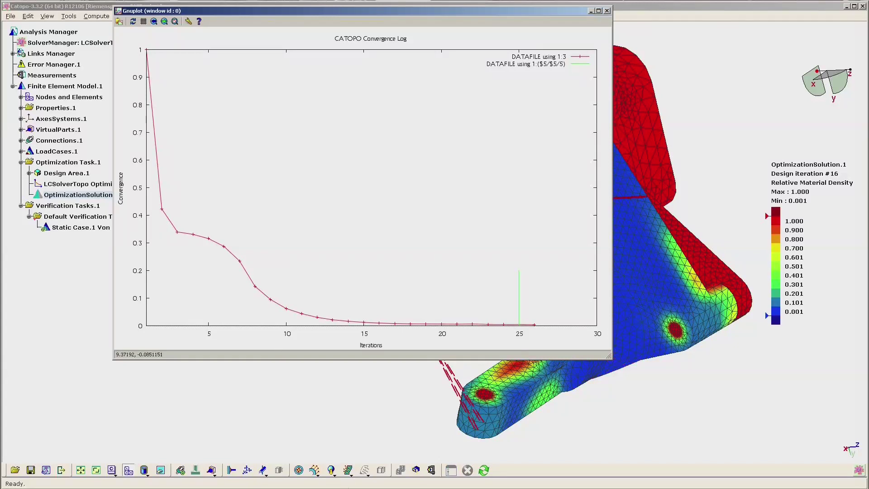
Reload the optimization results, removing dependent solutions, and display the density of OptimizationSolution.1, going back to iteration 6 and returning to iteration 27.
{"action": "left_click", "coordinate": [484, 472]}
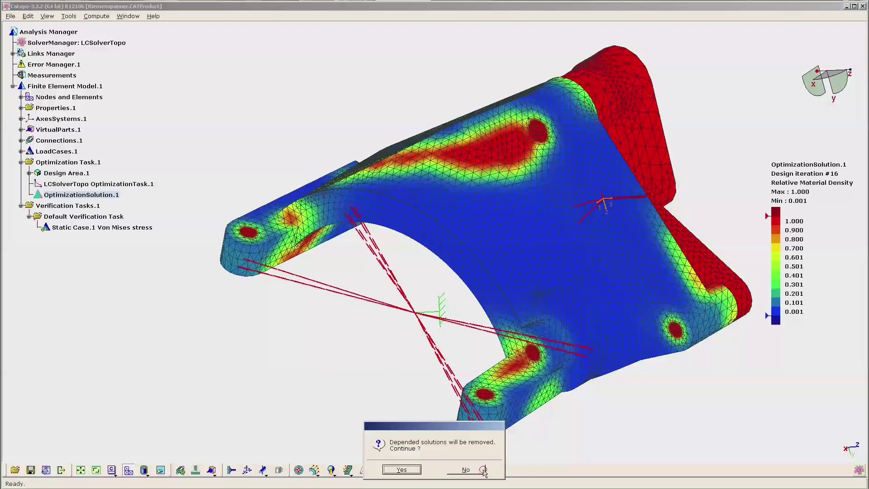
{"action": "left_click", "coordinate": [395, 469]}
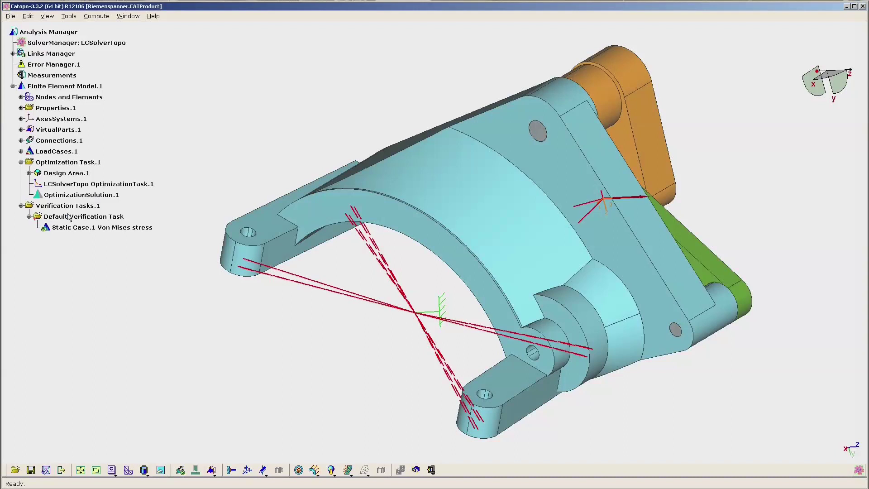
{"action": "double_click", "coordinate": [66, 194]}
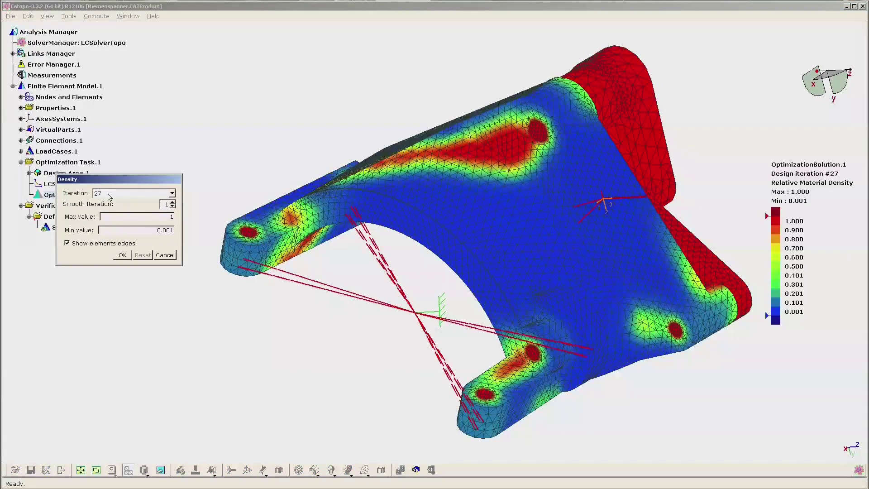
{"action": "scroll", "coordinate": [110, 196], "scroll_direction": "up", "scroll_amount": 19}
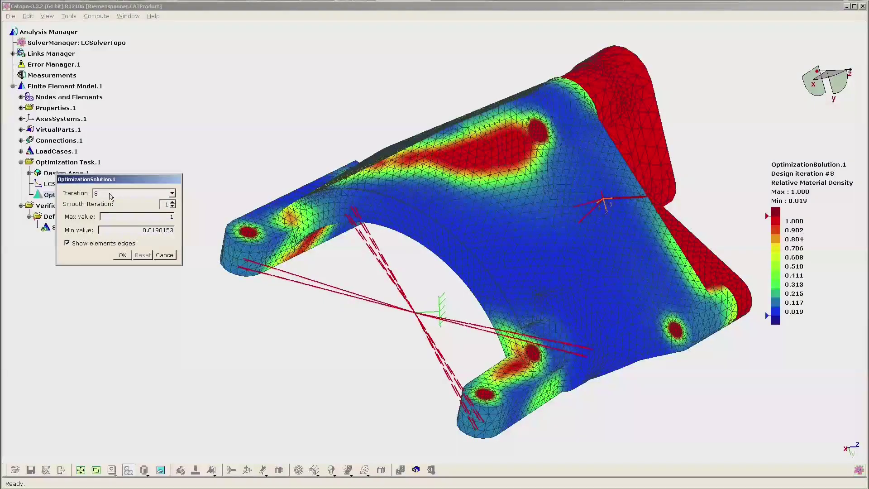
{"action": "scroll", "coordinate": [109, 197], "scroll_direction": "up", "scroll_amount": 2}
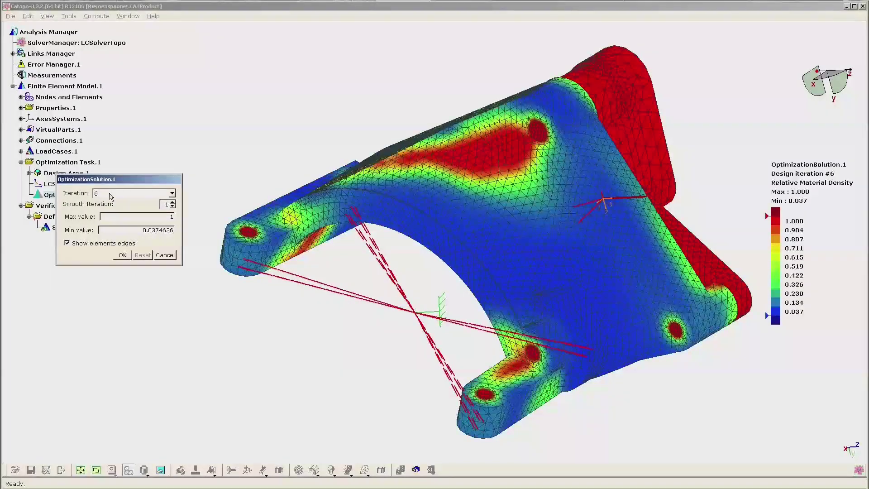
{"action": "scroll", "coordinate": [110, 197], "scroll_direction": "down", "scroll_amount": 20}
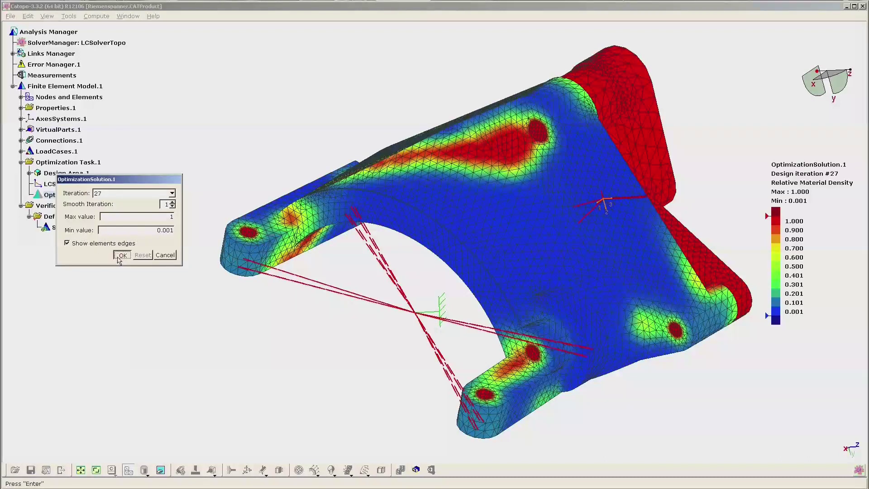
{"action": "left_click", "coordinate": [121, 254]}
Hide all objects in the model and bring only the bracket body back from the hidden space.
{"action": "right_click", "coordinate": [119, 260]}
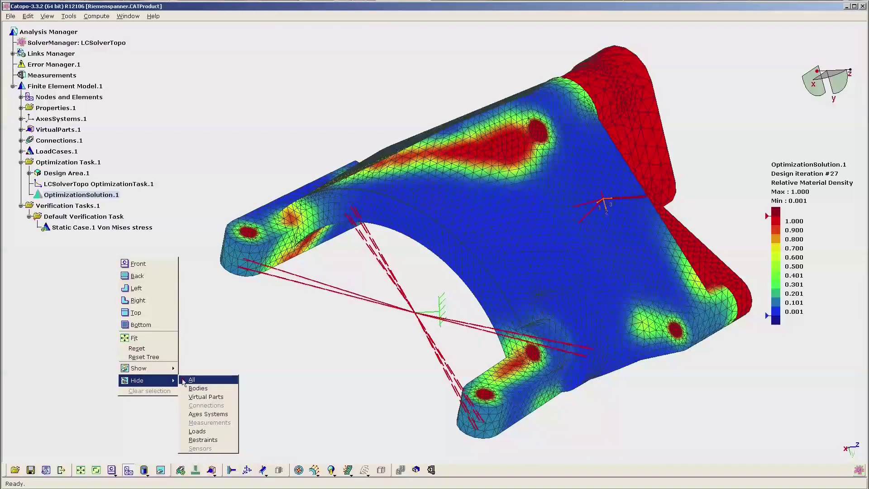
{"action": "left_click", "coordinate": [192, 379]}
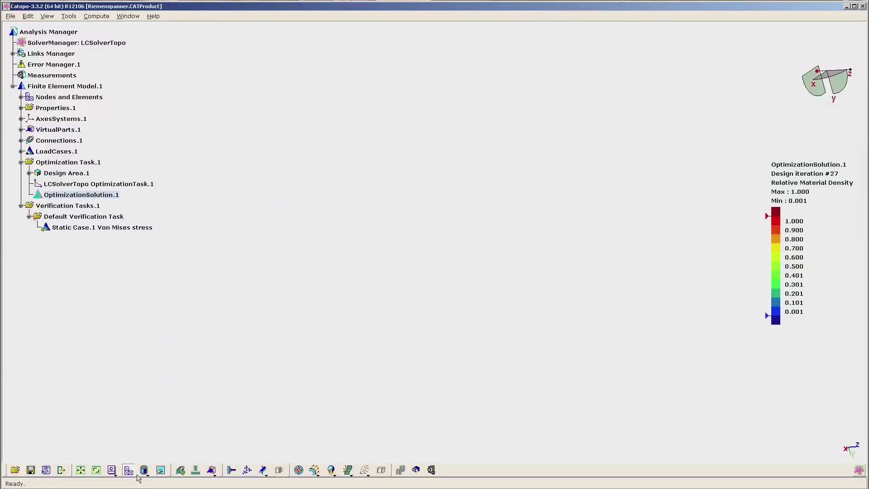
{"action": "left_click", "coordinate": [161, 471]}
{"action": "right_click", "coordinate": [294, 242]}
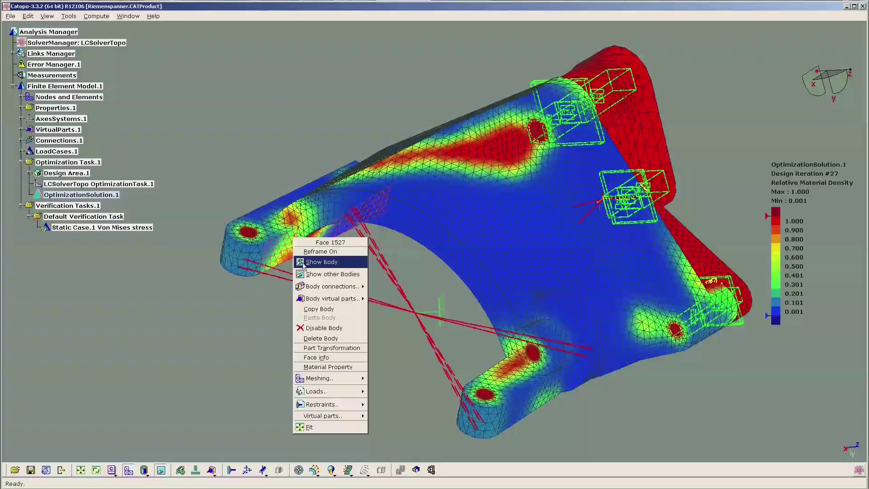
{"action": "left_click", "coordinate": [312, 262]}
{"action": "left_click", "coordinate": [162, 472]}
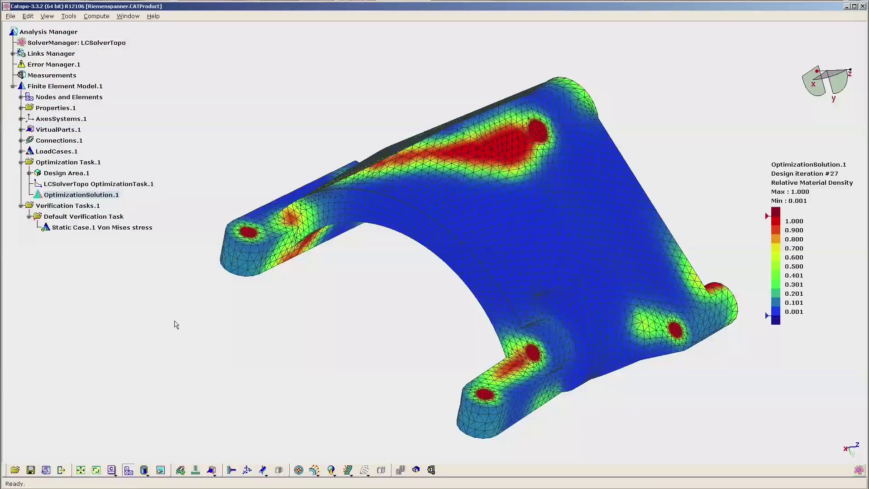
Create a new verification task with a surface approximation of iteration 27, using density 0.5 and small volume ratio 0.01.
{"action": "right_click", "coordinate": [63, 209]}
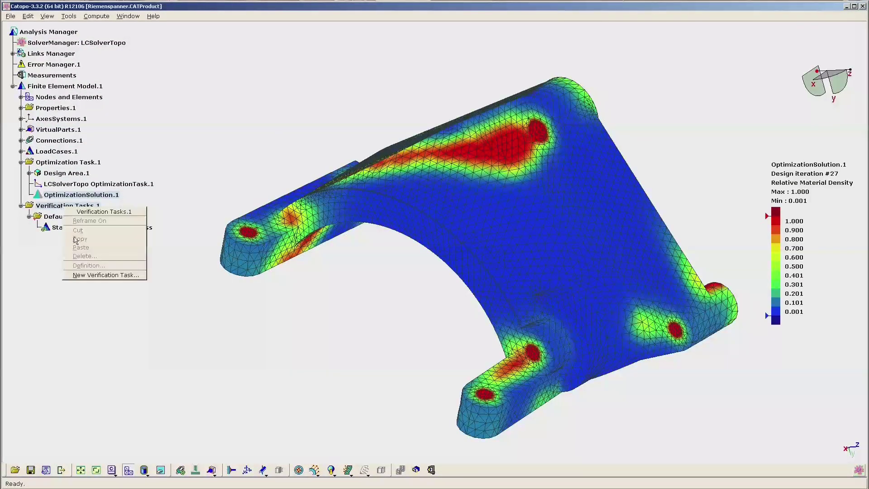
{"action": "left_click", "coordinate": [87, 274]}
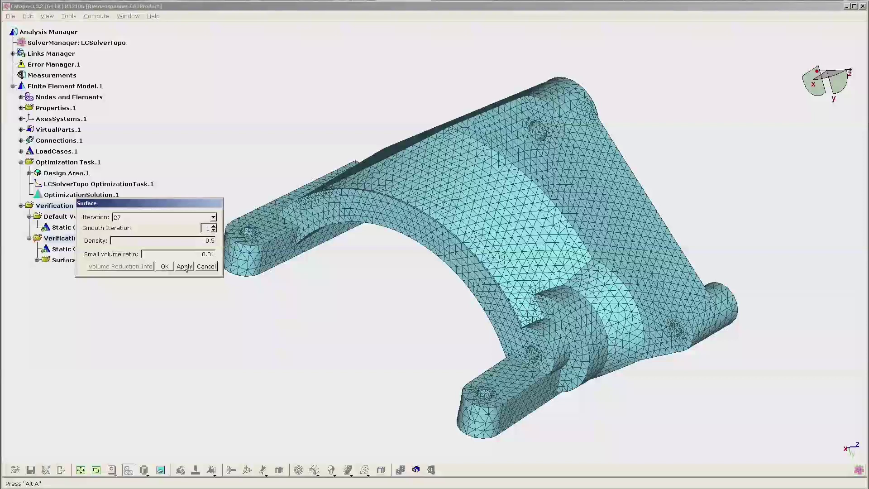
{"action": "left_click", "coordinate": [164, 266]}
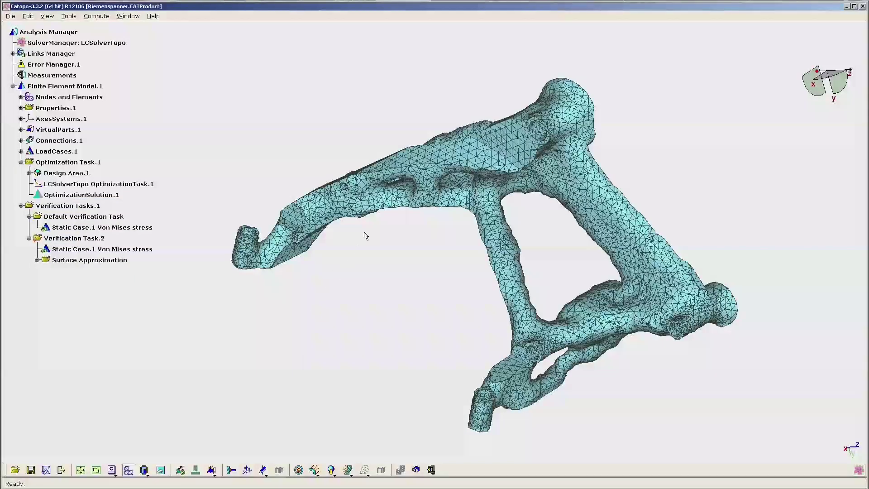
Show the free-form surface of the approximated bracket smoothly shaded without its mesh lines and inspect the shape.
{"action": "right_click", "coordinate": [374, 198]}
{"action": "left_click", "coordinate": [389, 221]}
{"action": "middle_click_drag", "start_coordinate": [362, 263], "coordinate": [392, 293]}
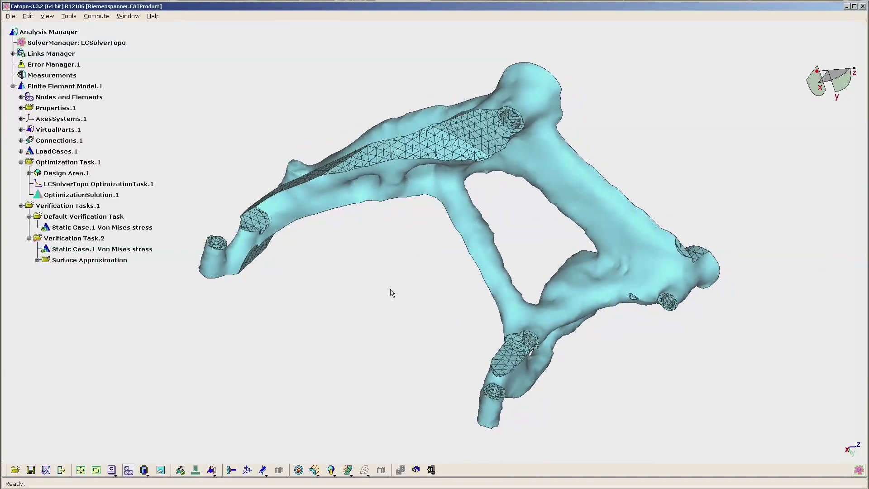
Compute the static case of Verification Task.2 in the background, check the element type and elapsed time in the console, and close it.
{"action": "right_click", "coordinate": [113, 250]}
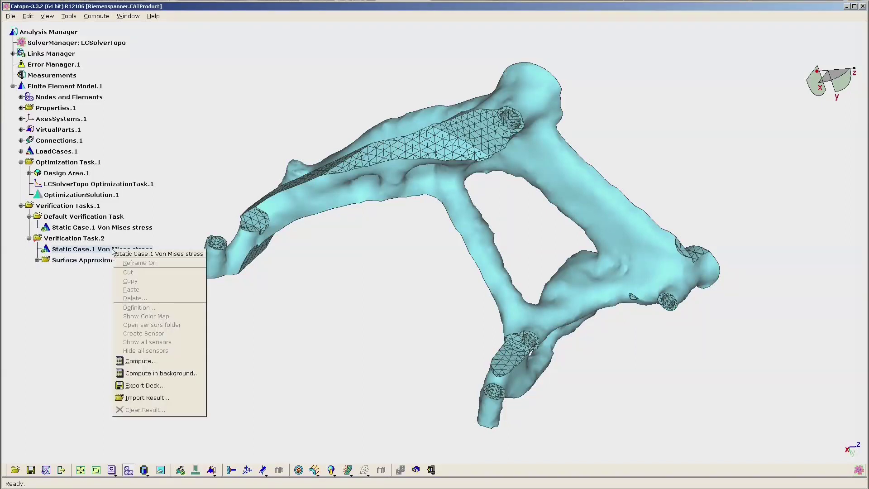
{"action": "left_click", "coordinate": [171, 374]}
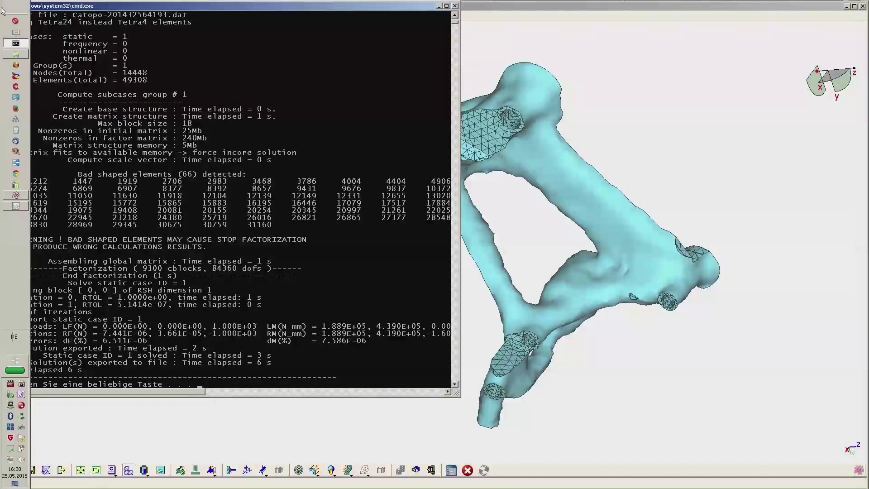
{"action": "left_click_drag", "start_coordinate": [39, 21], "coordinate": [70, 24]}
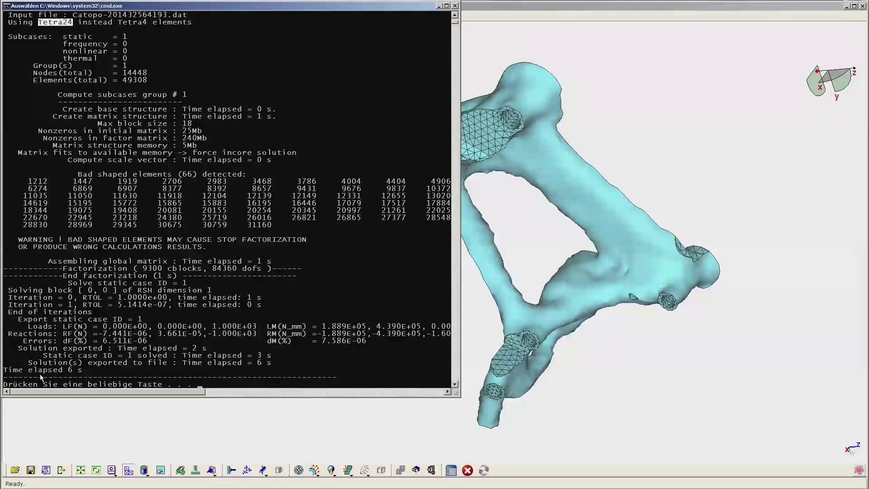
{"action": "left_click_drag", "start_coordinate": [4, 370], "coordinate": [82, 374]}
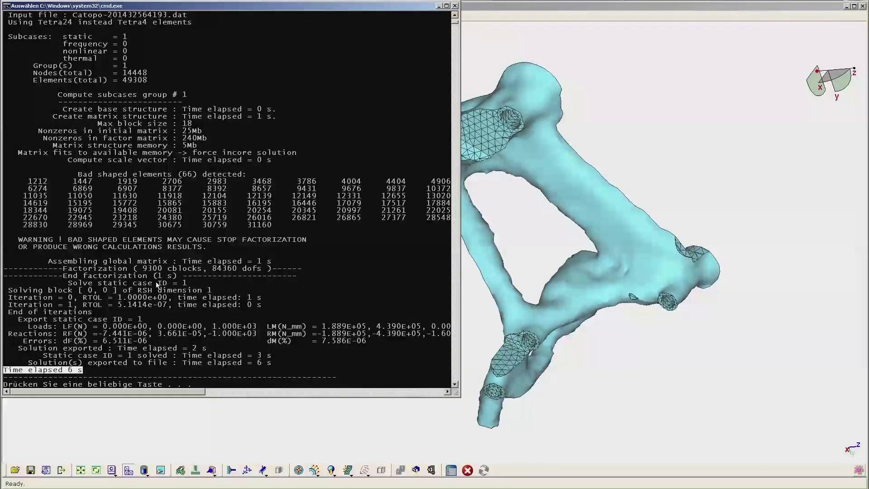
{"action": "key", "text": "Return"}
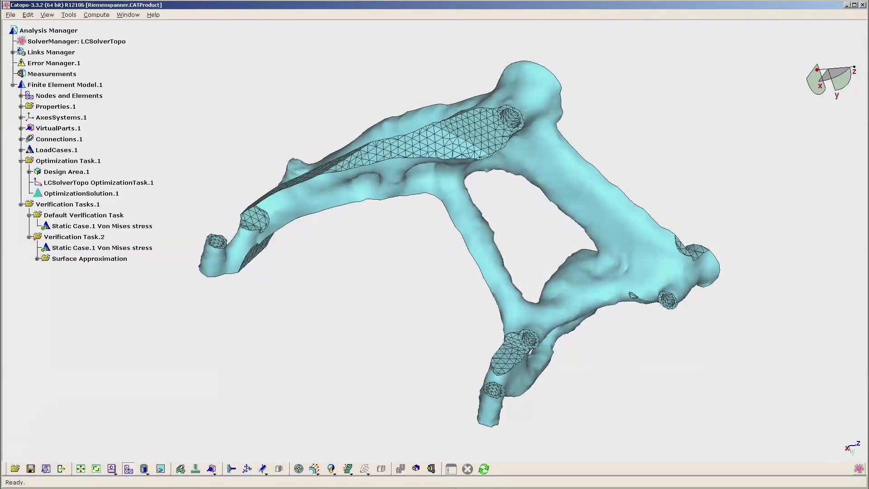
Load the computed result, display the Von Mises stress of Static Case.1 in Verification Task.2 and highlight its maximum value.
{"action": "left_click", "coordinate": [484, 468]}
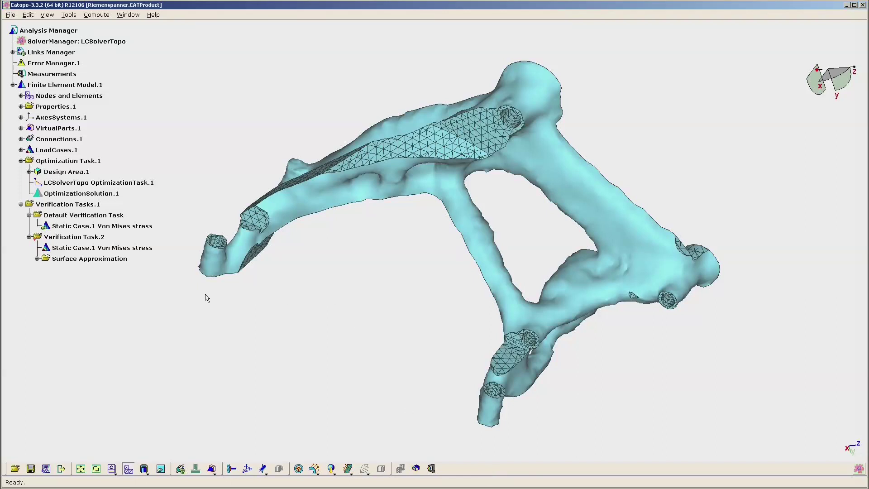
{"action": "double_click", "coordinate": [101, 249]}
{"action": "left_click_drag", "start_coordinate": [158, 217], "coordinate": [233, 220]}
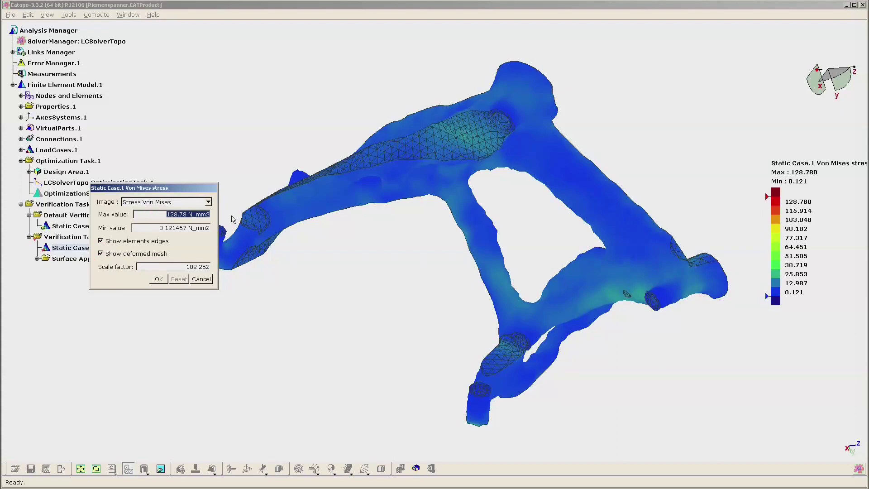
Limit the Von Mises stress colour scale to a range of 0 to 20 N_mm2 and inspect the stress distribution on the bracket.
{"action": "type", "text": "20"}
{"action": "key", "text": "Tab"}
{"action": "type", "text": "0"}
{"action": "key", "text": "Tab"}
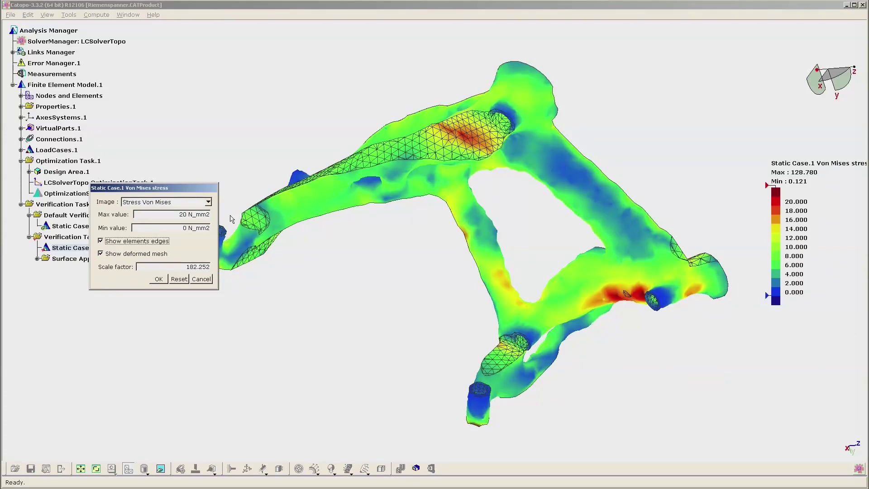
{"action": "middle_click_drag", "start_coordinate": [393, 287], "coordinate": [408, 241]}
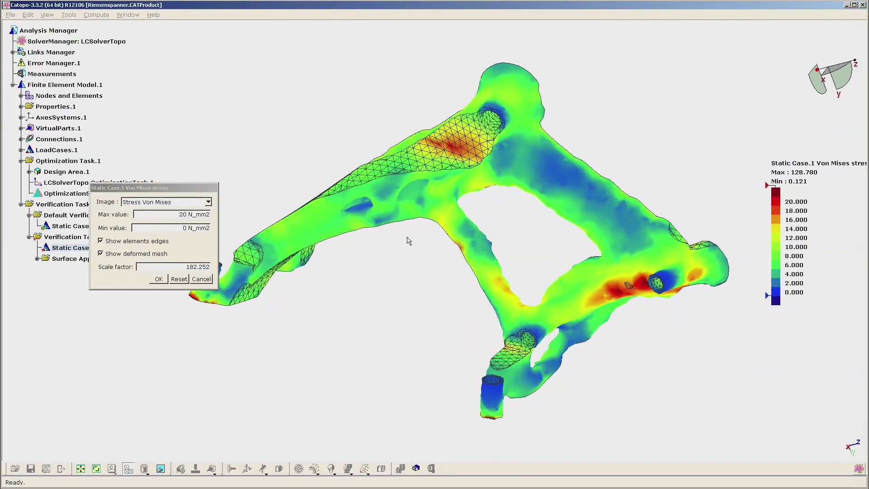
Switch the Static Case.1 result image to Displacement Abs, inspect the deformed bracket and accept the display settings.
{"action": "left_click", "coordinate": [209, 202]}
{"action": "left_click", "coordinate": [165, 227]}
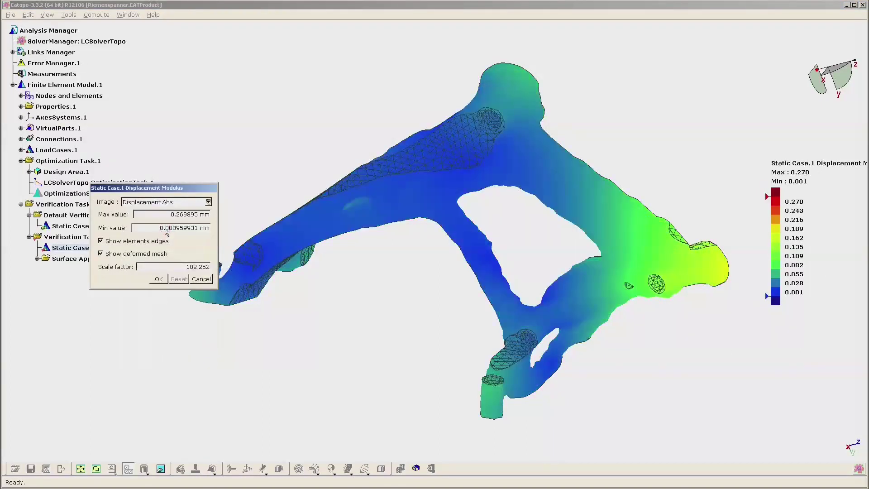
{"action": "middle_click_drag", "start_coordinate": [419, 205], "coordinate": [397, 264]}
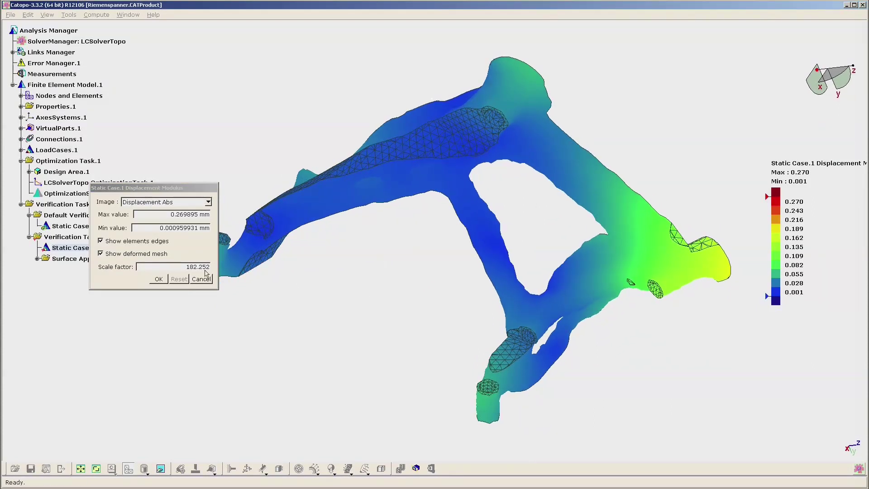
{"action": "left_click", "coordinate": [160, 279]}
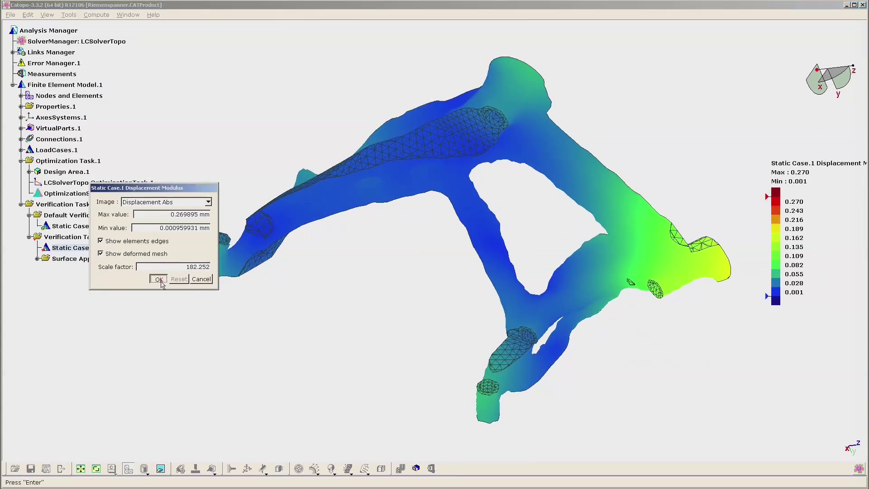
Add a frequency case to the load cases and clamp the long mounting faces of the bracket's two feet in it.
{"action": "right_click", "coordinate": [52, 149]}
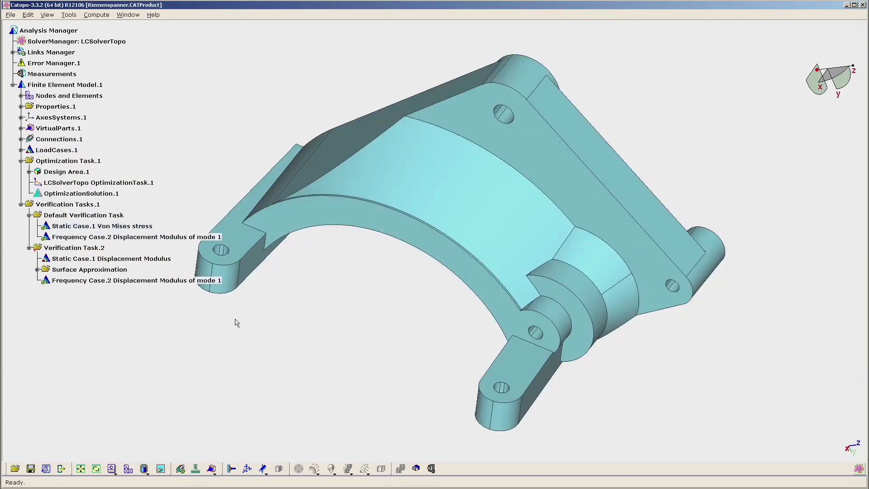
{"action": "middle_click_drag", "start_coordinate": [236, 266], "coordinate": [406, 38]}
{"action": "right_click", "coordinate": [208, 177]}
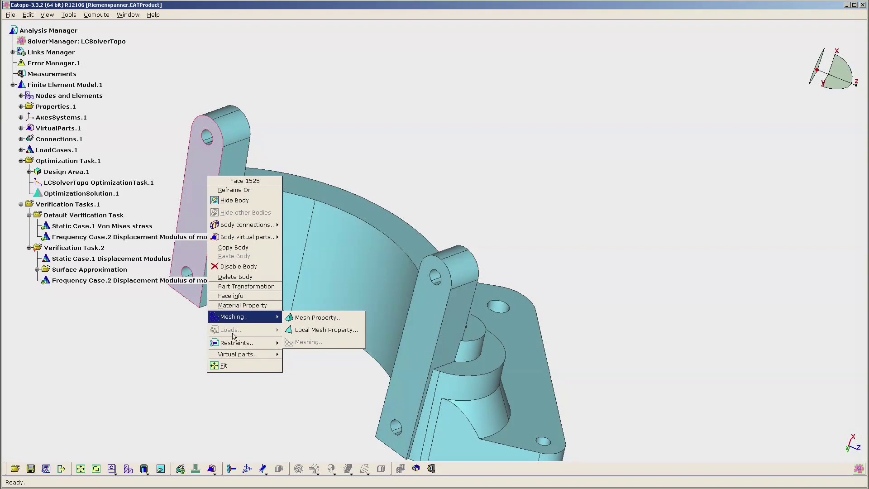
{"action": "mouse_move", "coordinate": [236, 343]}
{"action": "left_click", "coordinate": [296, 344]}
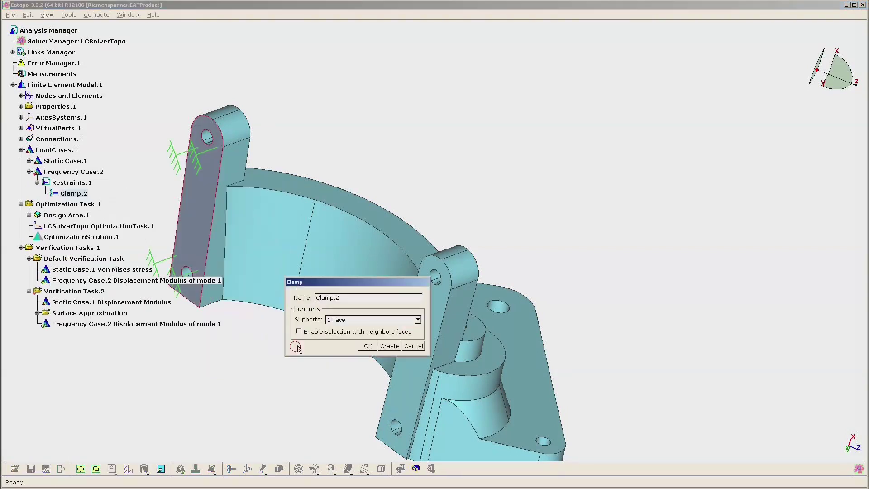
{"action": "left_click", "coordinate": [439, 299]}
{"action": "left_click", "coordinate": [367, 346]}
{"action": "middle_click_drag", "start_coordinate": [385, 95], "coordinate": [374, 376]}
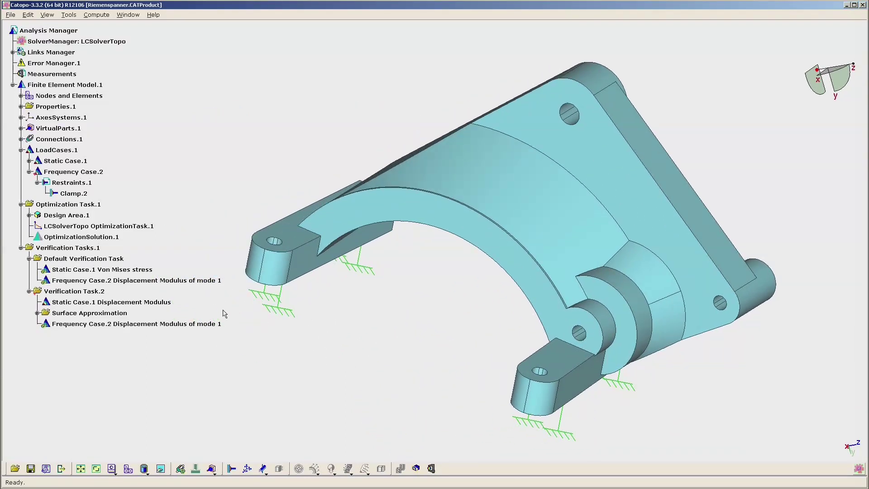
Set the modes quantity of Frequency Case.2 to 10.
{"action": "double_click", "coordinate": [87, 173]}
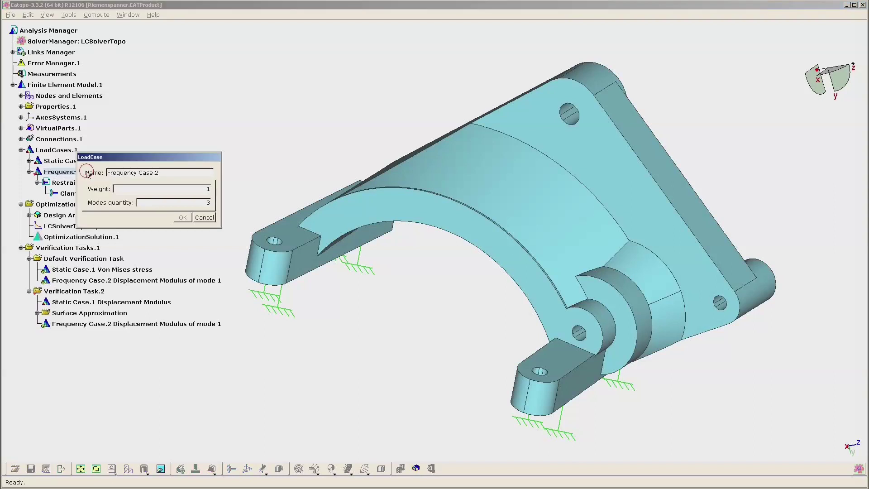
{"action": "left_click_drag", "start_coordinate": [188, 202], "coordinate": [221, 203]}
{"action": "type", "text": "10"}
{"action": "left_click", "coordinate": [182, 217]}
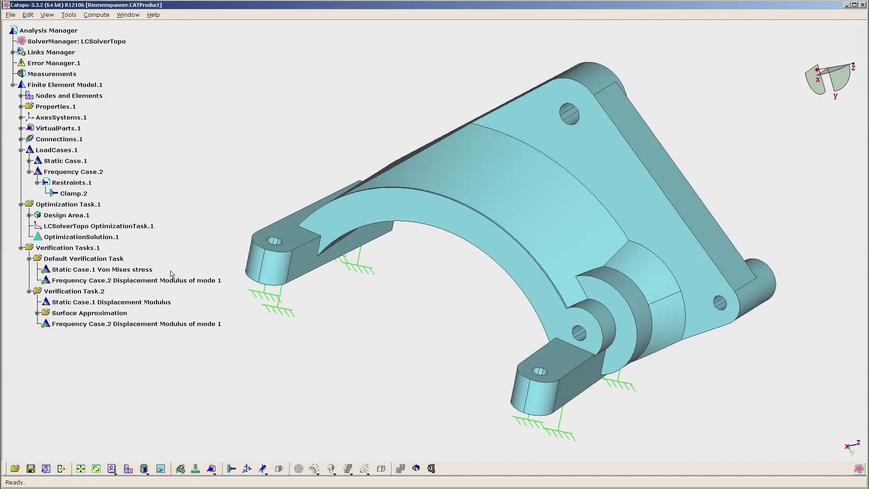
Compute Frequency Case.2 of Verification Task.2 in the background with the default solver settings, check the elapsed time in the console and close it.
{"action": "right_click", "coordinate": [136, 325]}
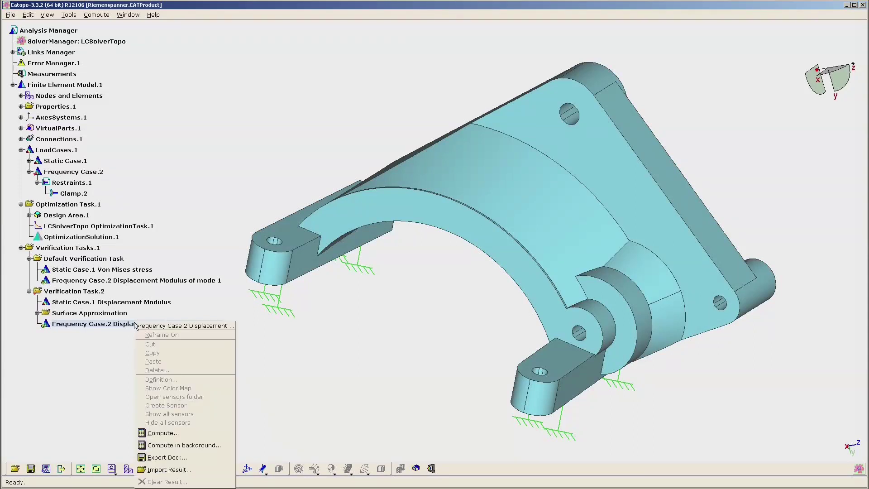
{"action": "left_click", "coordinate": [183, 445]}
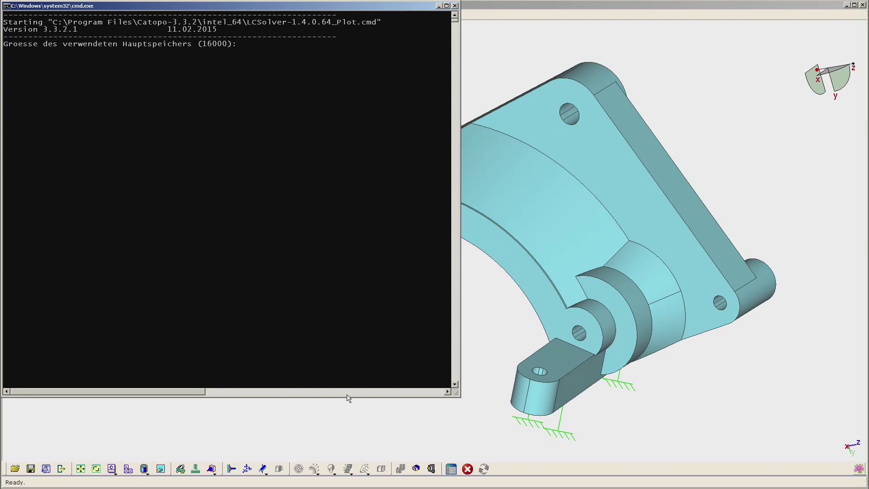
{"action": "key", "text": "Return"}
{"action": "key", "text": "Return"}
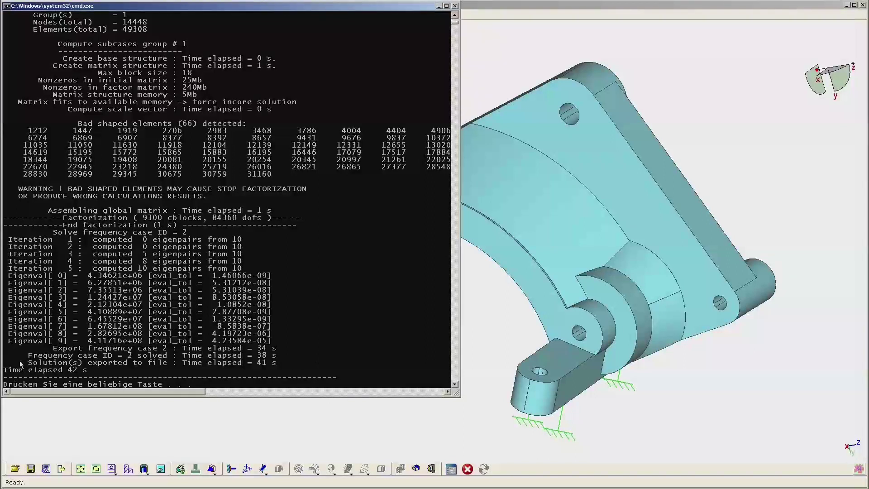
{"action": "left_click", "coordinate": [5, 370]}
{"action": "left_click_drag", "start_coordinate": [5, 370], "coordinate": [87, 371]}
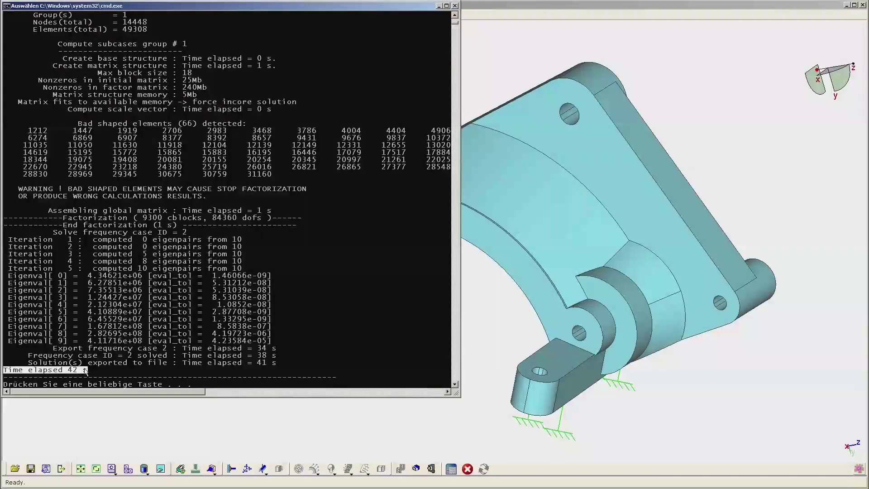
{"action": "key", "text": "space"}
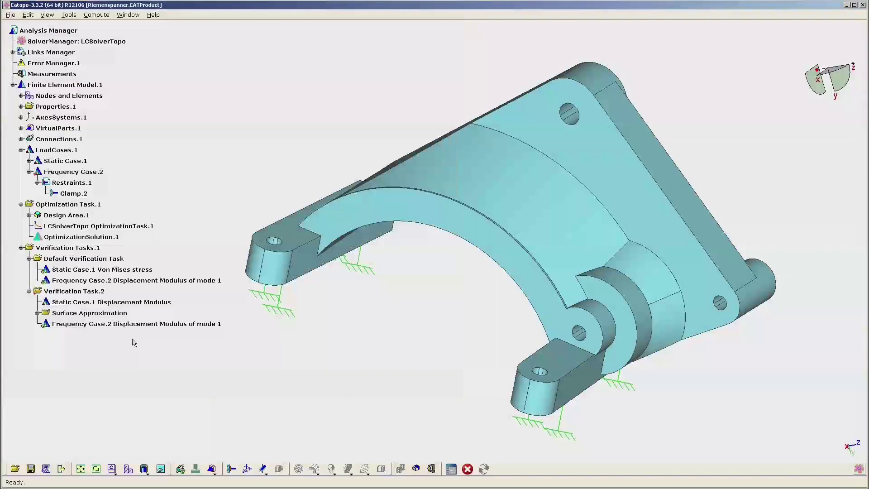
Load the computed frequency results, display the absolute displacement of mode 5 for Verification Task.2 and inspect the deformed shape from several sides.
{"action": "left_click", "coordinate": [484, 468]}
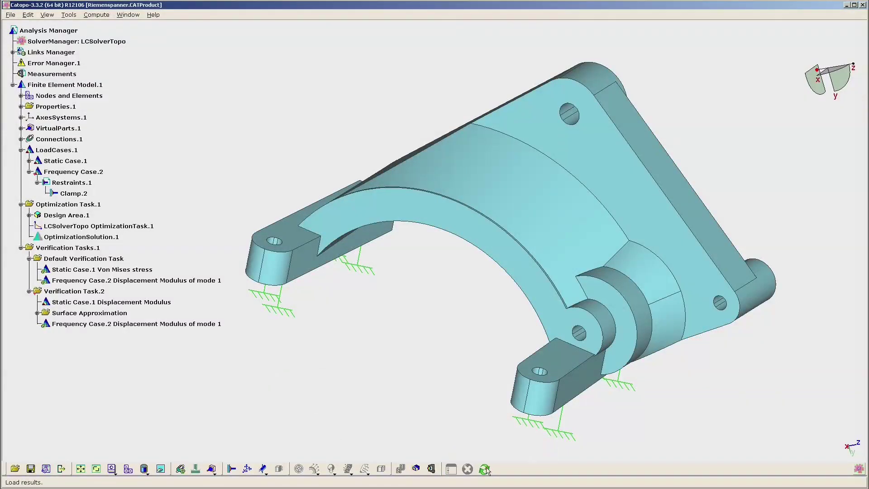
{"action": "double_click", "coordinate": [138, 324]}
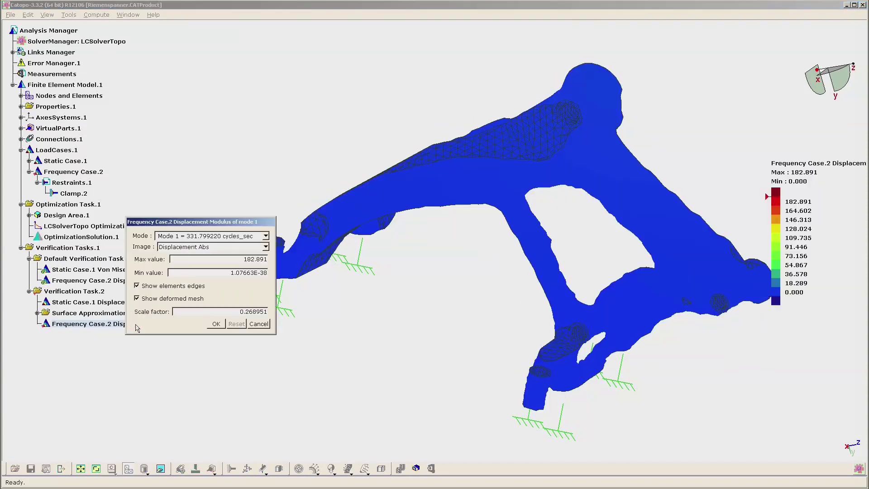
{"action": "left_click", "coordinate": [262, 239]}
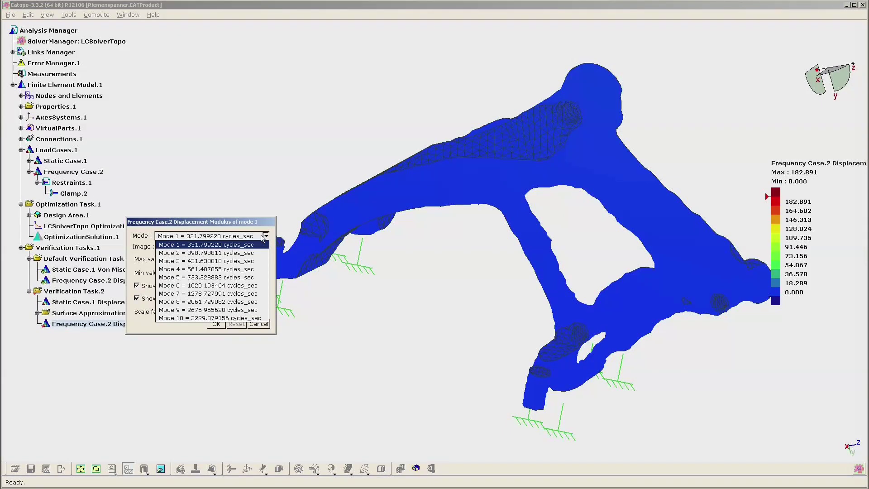
{"action": "left_click", "coordinate": [201, 278]}
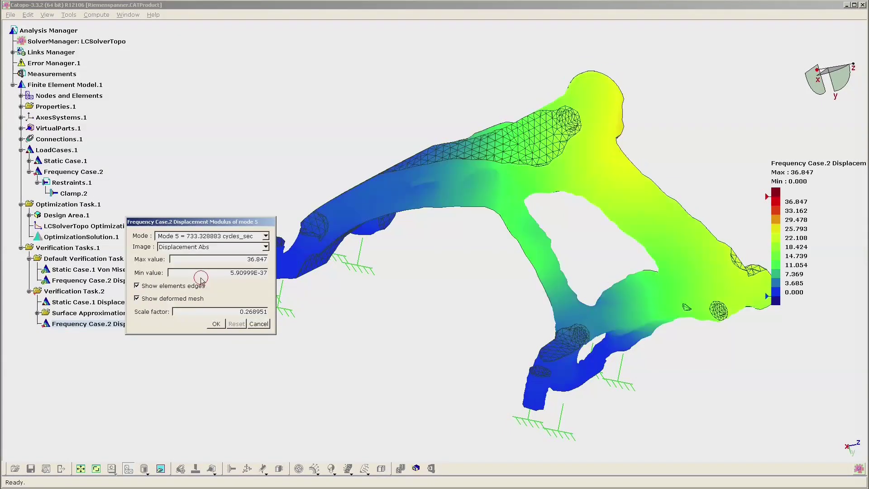
{"action": "middle_click_drag", "start_coordinate": [452, 294], "coordinate": [194, 257]}
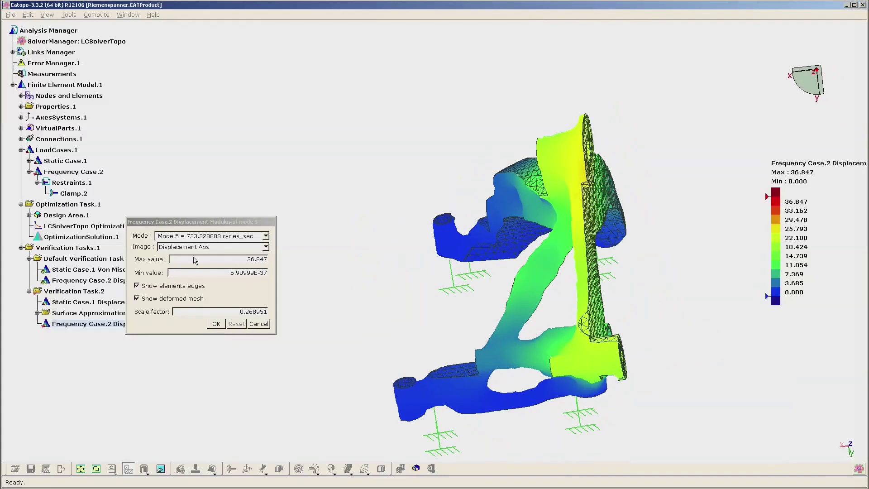
{"action": "middle_click_drag", "start_coordinate": [225, 282], "coordinate": [318, 297]}
{"action": "middle_click_drag", "start_coordinate": [400, 270], "coordinate": [351, 254]}
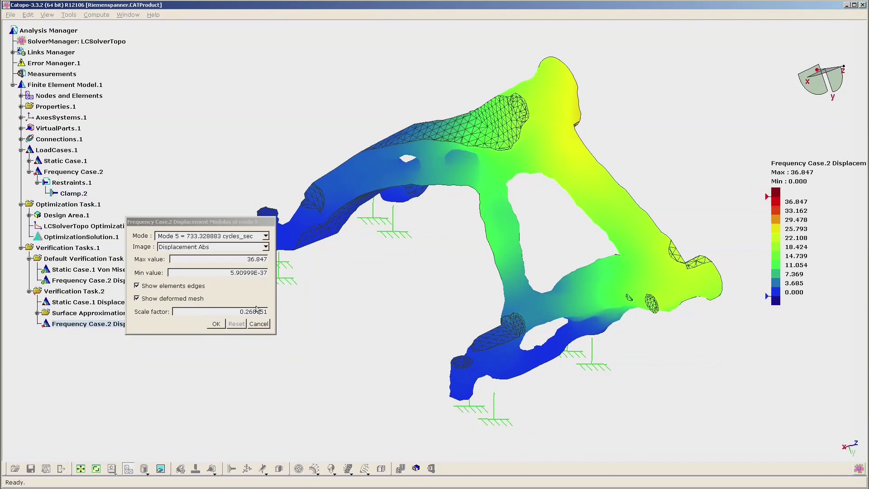
{"action": "left_click", "coordinate": [216, 324]}
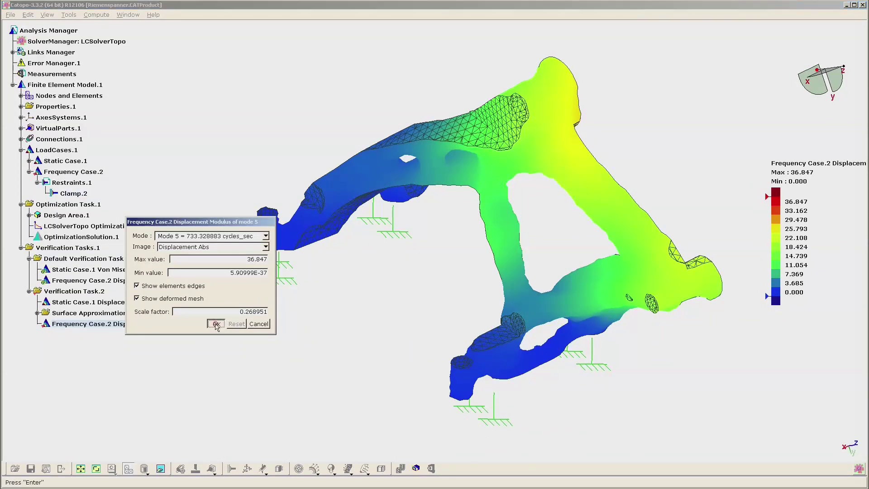
Display the displacement of mode 6 and then mode 10, keep the deformed mesh shown and accept the mode 10 image.
{"action": "left_click", "coordinate": [266, 236]}
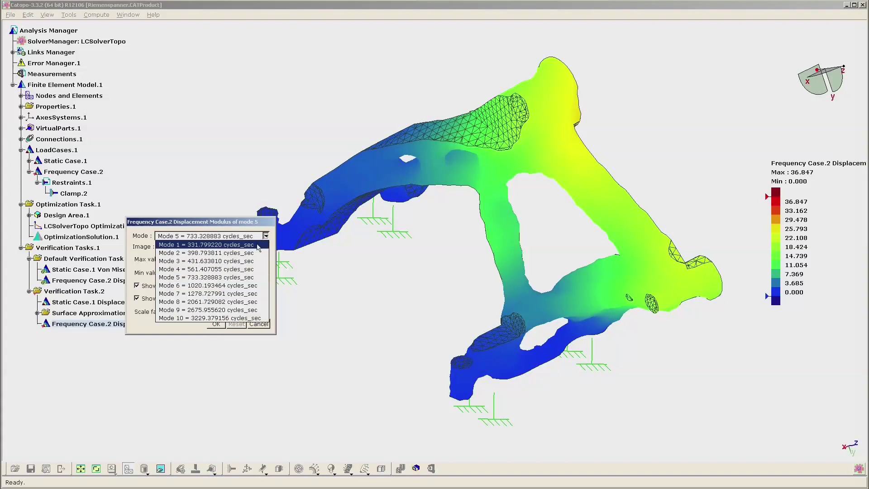
{"action": "left_click", "coordinate": [211, 285]}
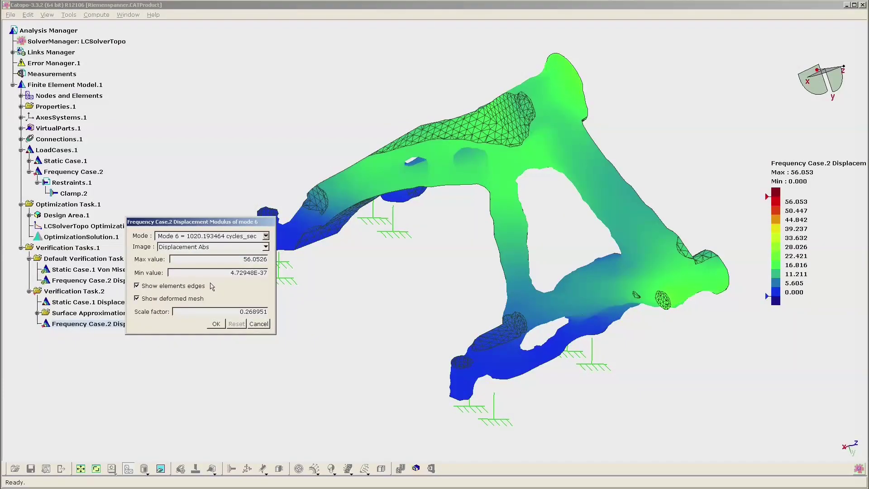
{"action": "left_click", "coordinate": [266, 236]}
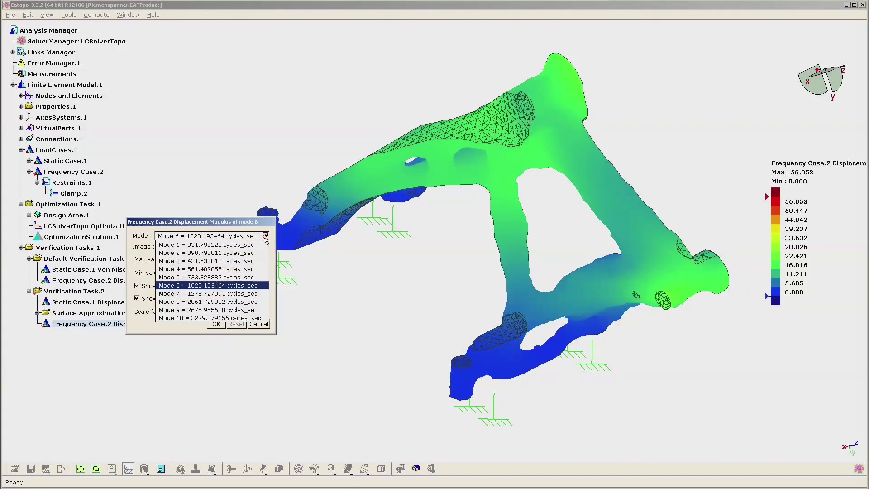
{"action": "left_click", "coordinate": [236, 319]}
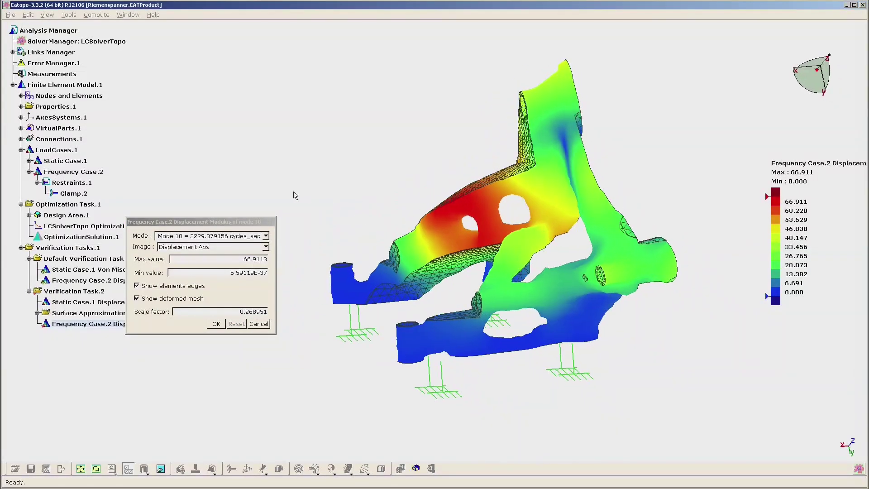
{"action": "left_click", "coordinate": [216, 325]}
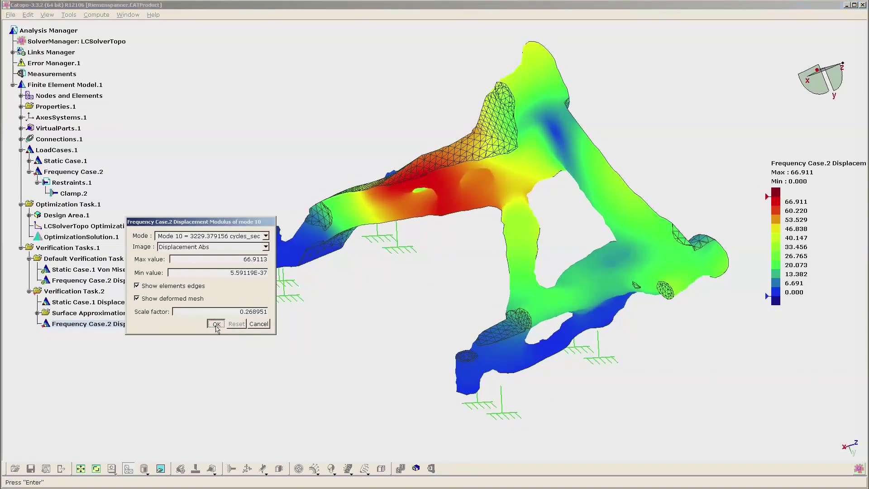
{"action": "left_click", "coordinate": [137, 299]}
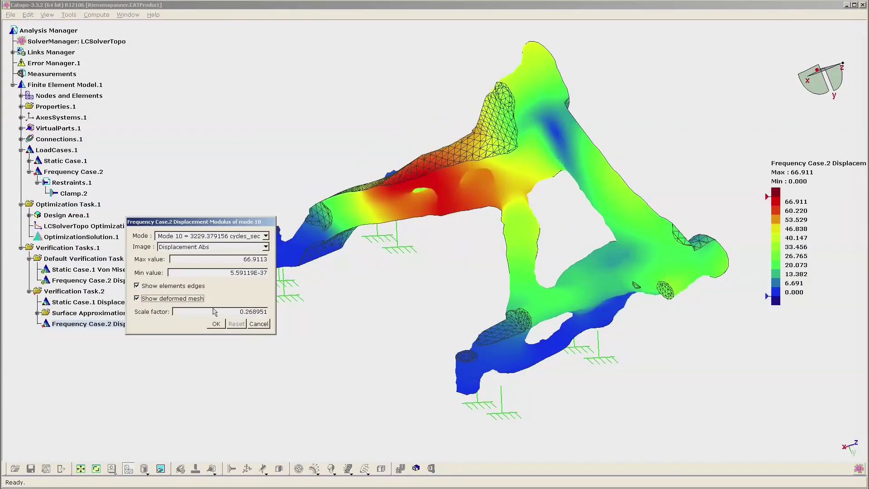
{"action": "left_click", "coordinate": [217, 324]}
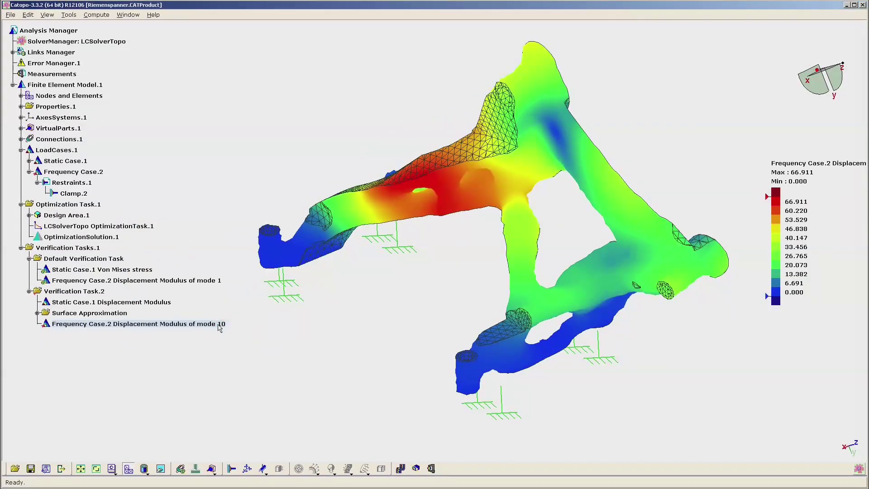